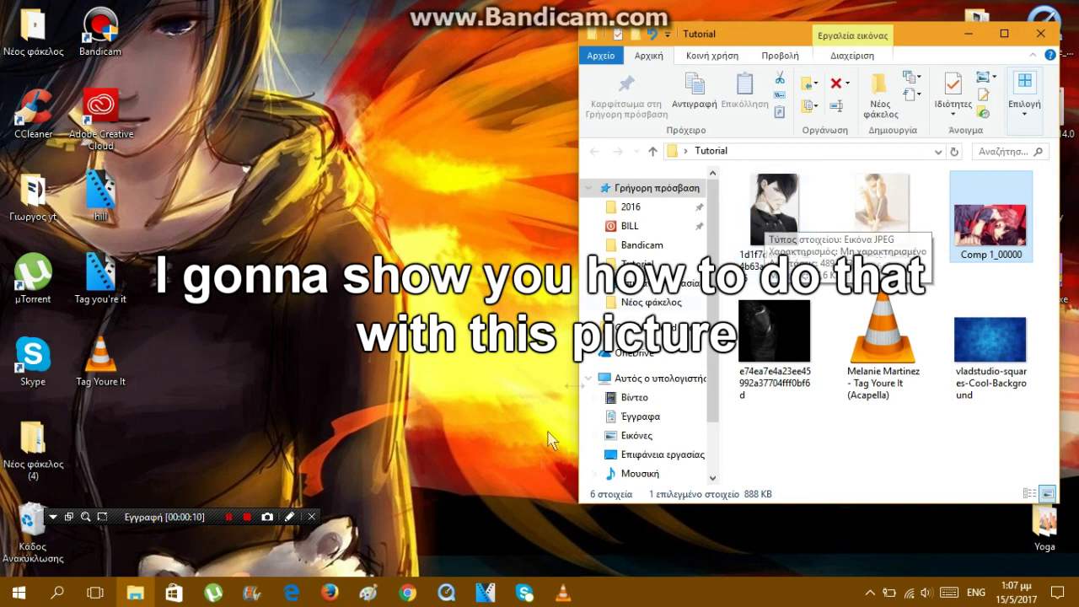
# Step: Switch to VEGAS Pro and insert two empty video tracks
pyautogui.click(487, 595)
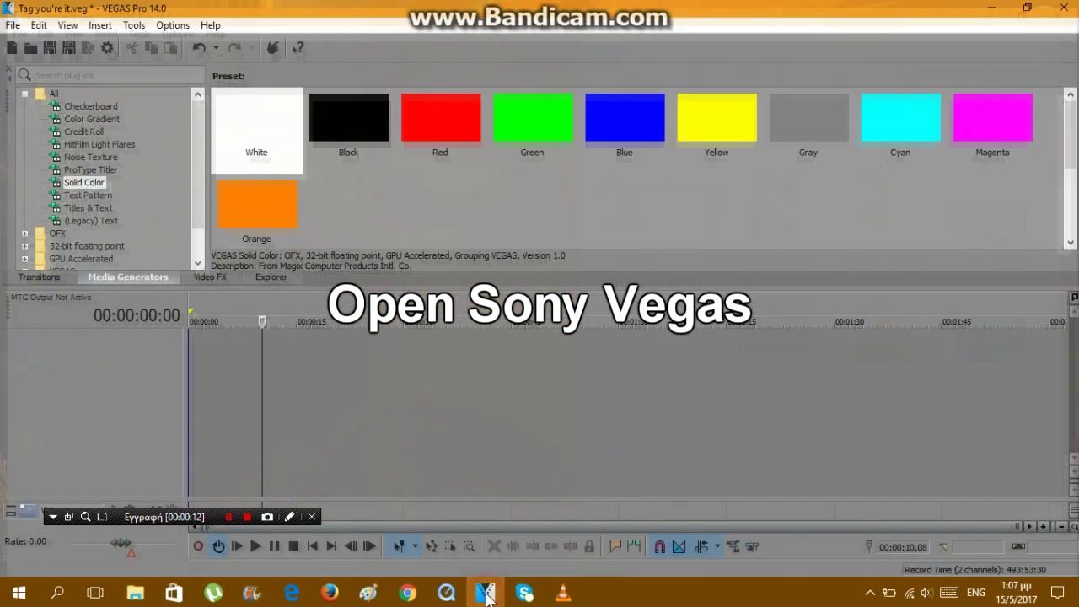
pyautogui.rightClick(135, 356)
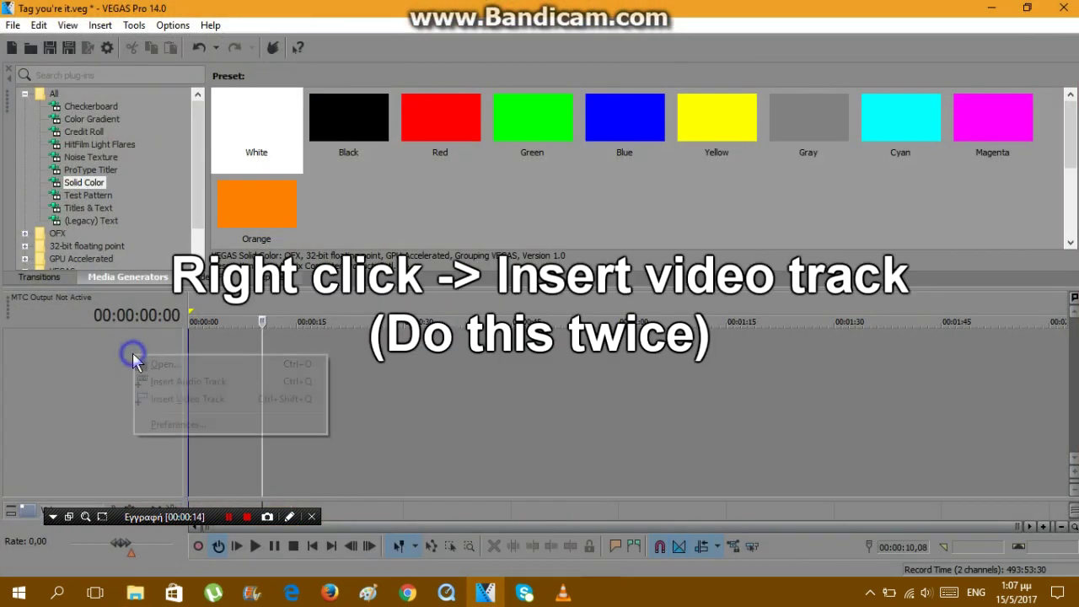
pyautogui.click(155, 403)
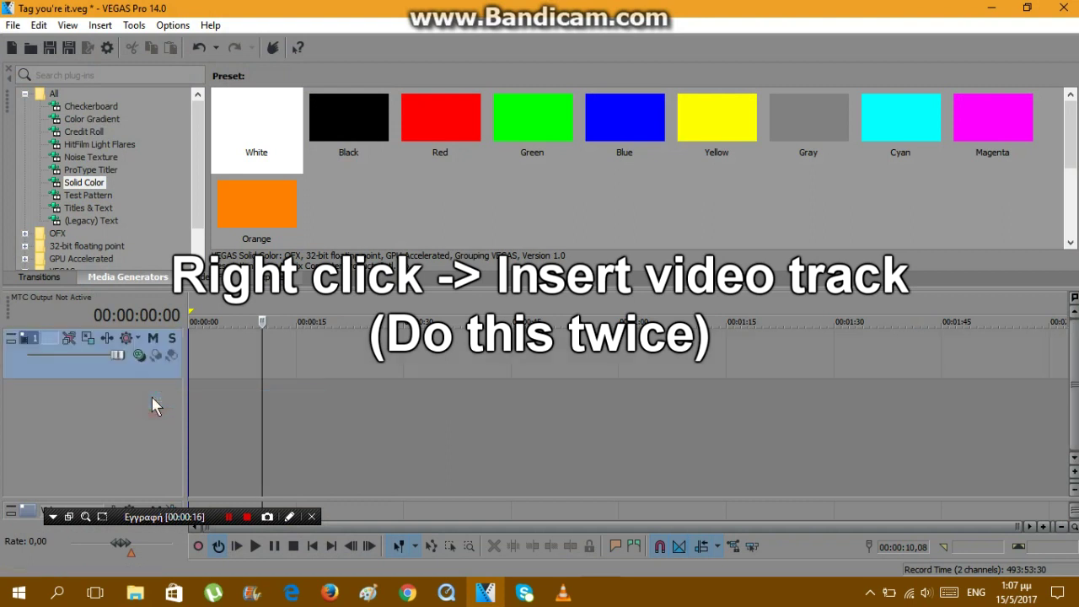
pyautogui.rightClick(153, 399)
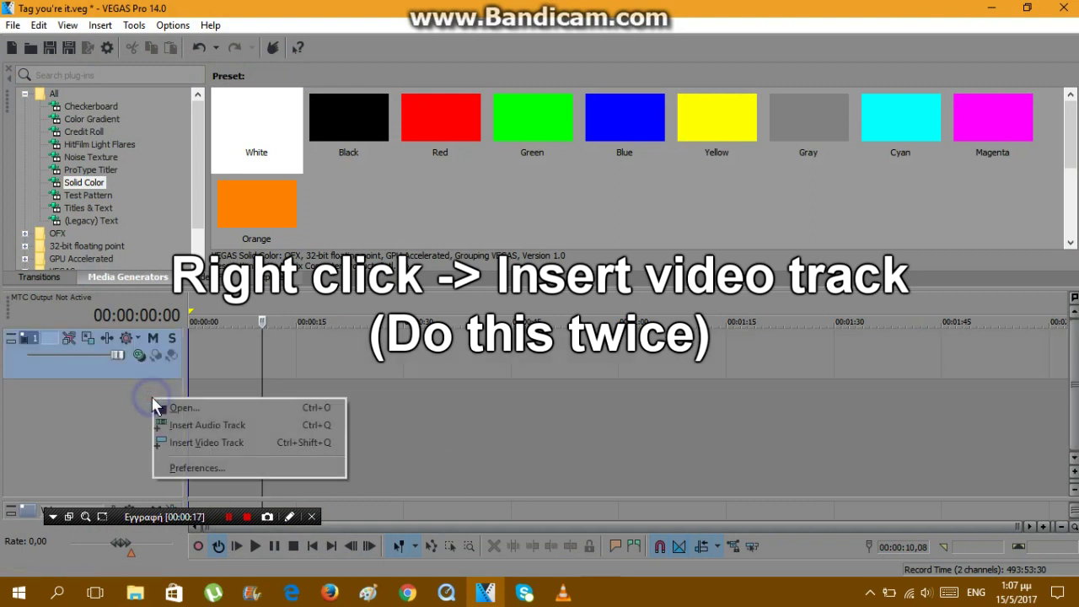
pyautogui.click(173, 443)
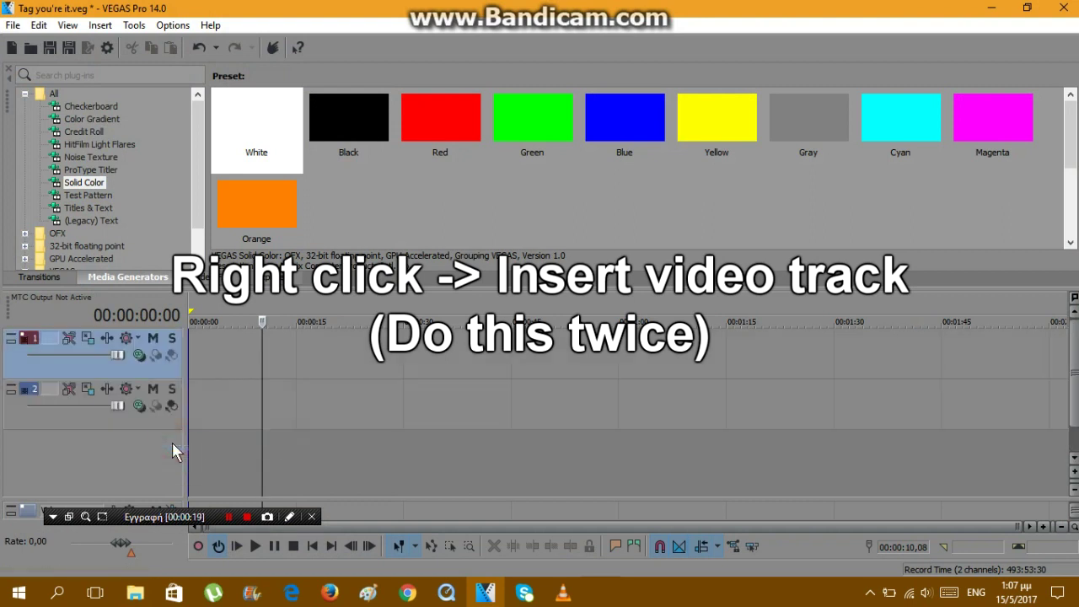
# Step: Place the picture 1d1f7da6e9197e24b63adfe73e374cf6 on the first video track and stretch its start back to the beginning of the timeline
pyautogui.click(1023, 9)
pyautogui.moveTo(774, 215); pyautogui.dragTo(469, 360)
pyautogui.doubleClick(601, 20)
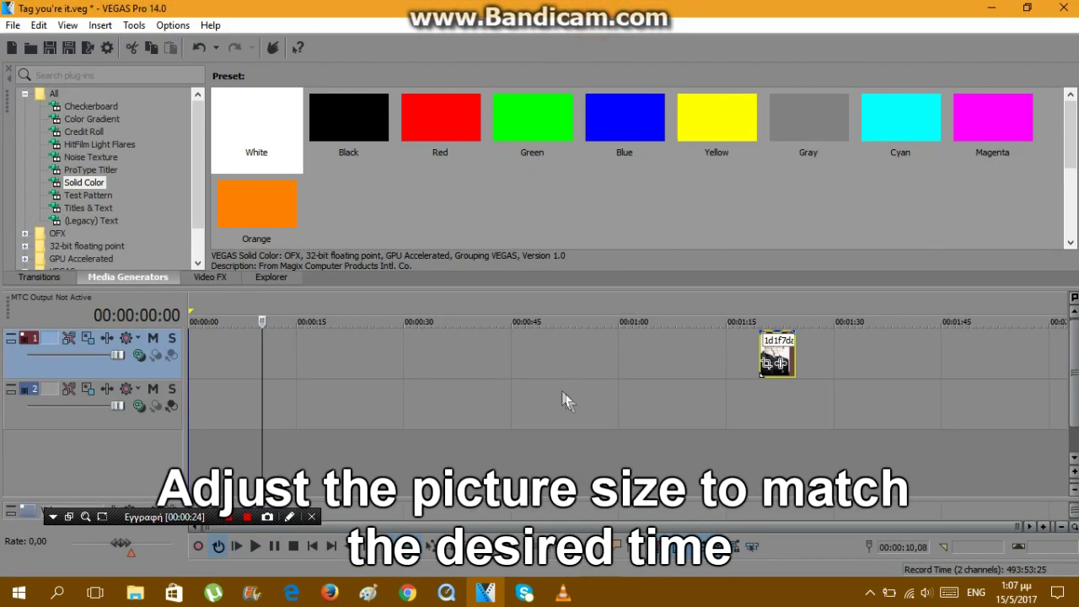
pyautogui.moveTo(761, 354); pyautogui.dragTo(214, 352)
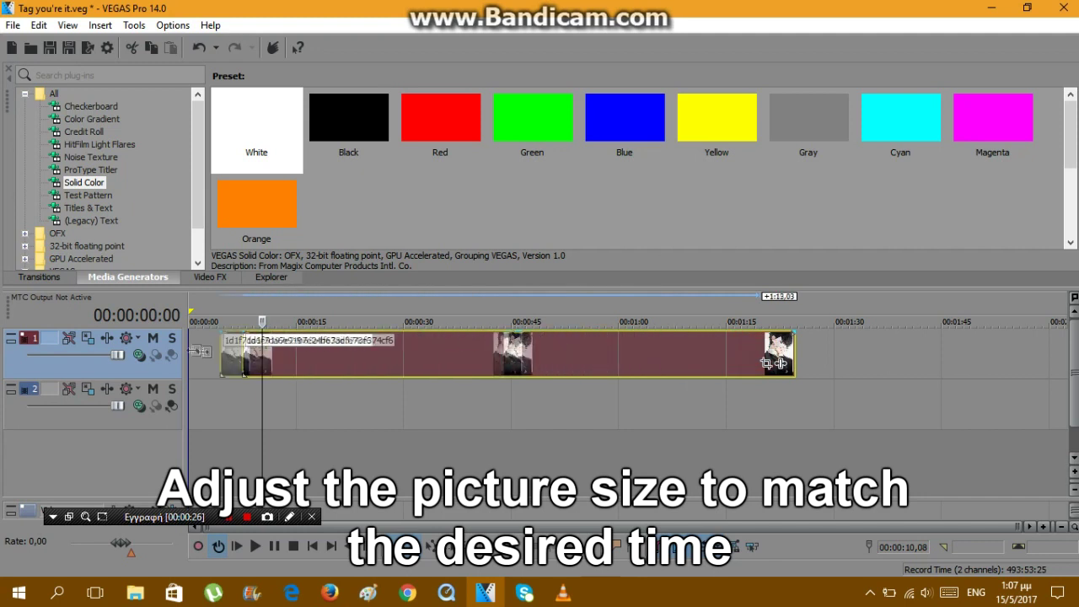
pyautogui.scroll(-2, 243, 357)
pyautogui.moveTo(796, 358); pyautogui.dragTo(435, 357)
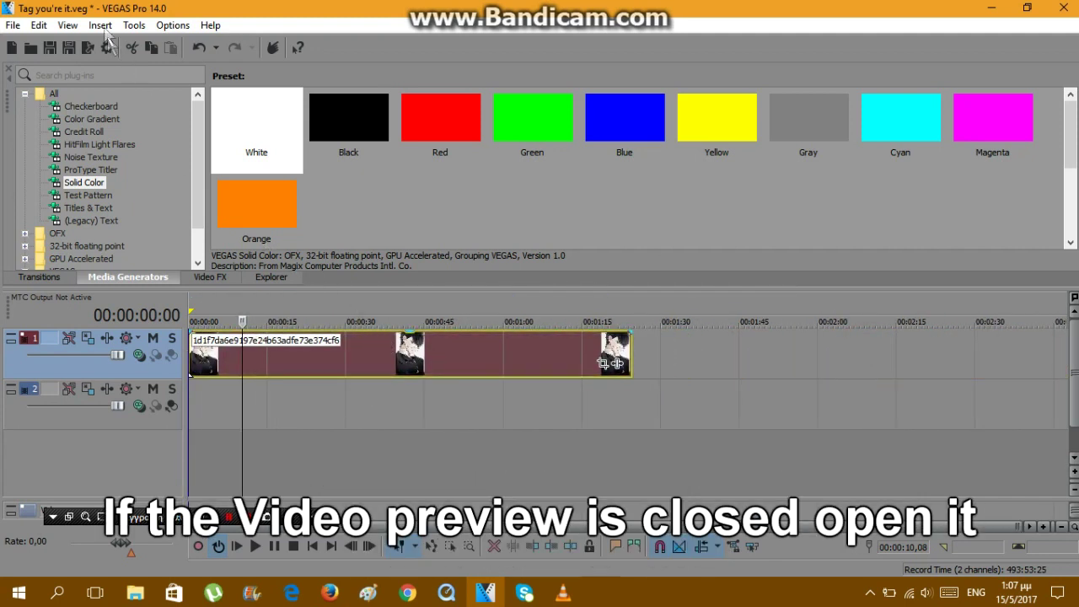
# Step: Show the Video Preview window, then shrink and reposition it so it stays clear of the timeline
pyautogui.click(67, 25)
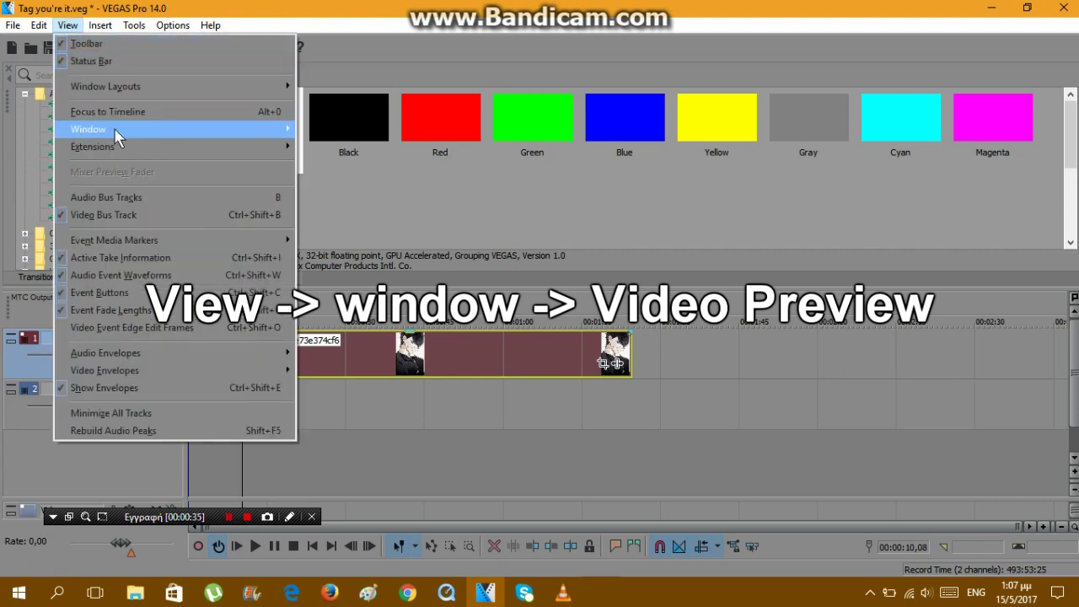
pyautogui.moveTo(118, 135)
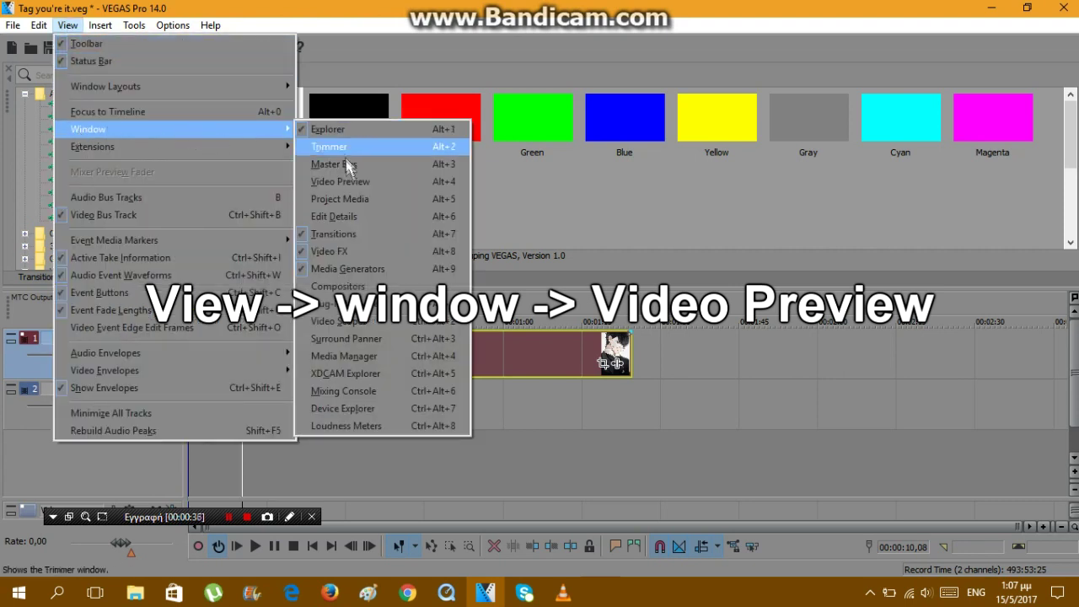
pyautogui.click(387, 189)
pyautogui.moveTo(522, 21); pyautogui.dragTo(848, 19)
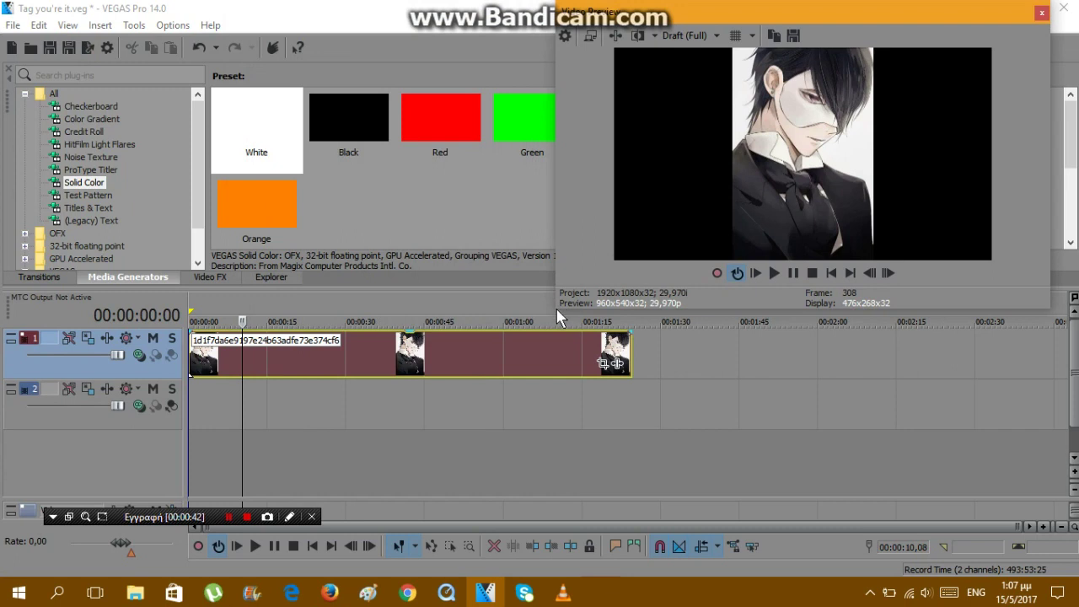
pyautogui.moveTo(556, 308); pyautogui.dragTo(630, 268)
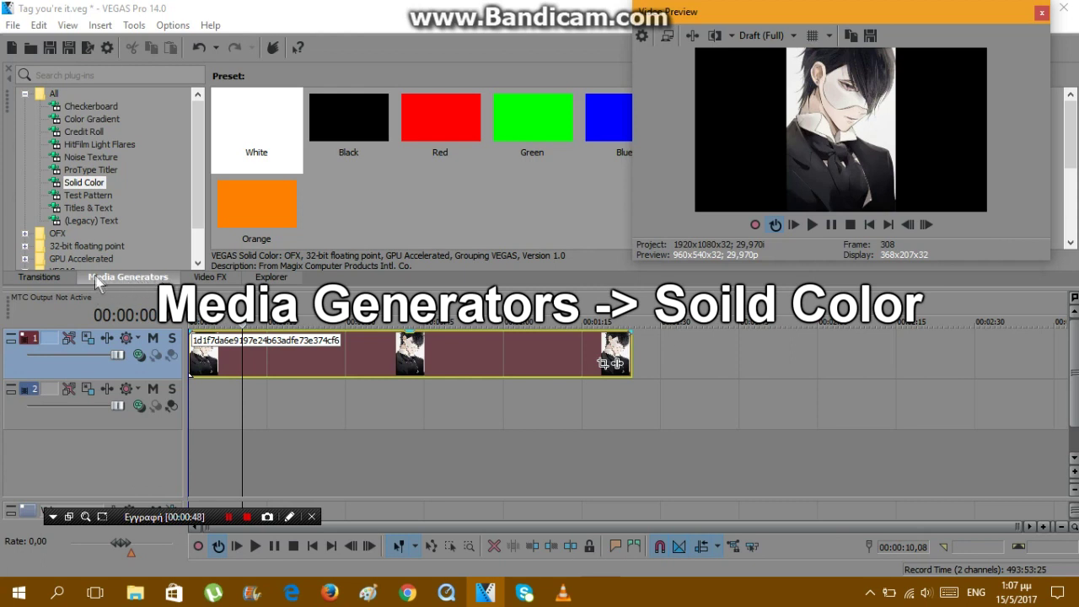
# Step: Add an Orange Solid Color generator at the start of the second video track
pyautogui.click(74, 183)
pyautogui.moveTo(256, 202); pyautogui.dragTo(198, 403)
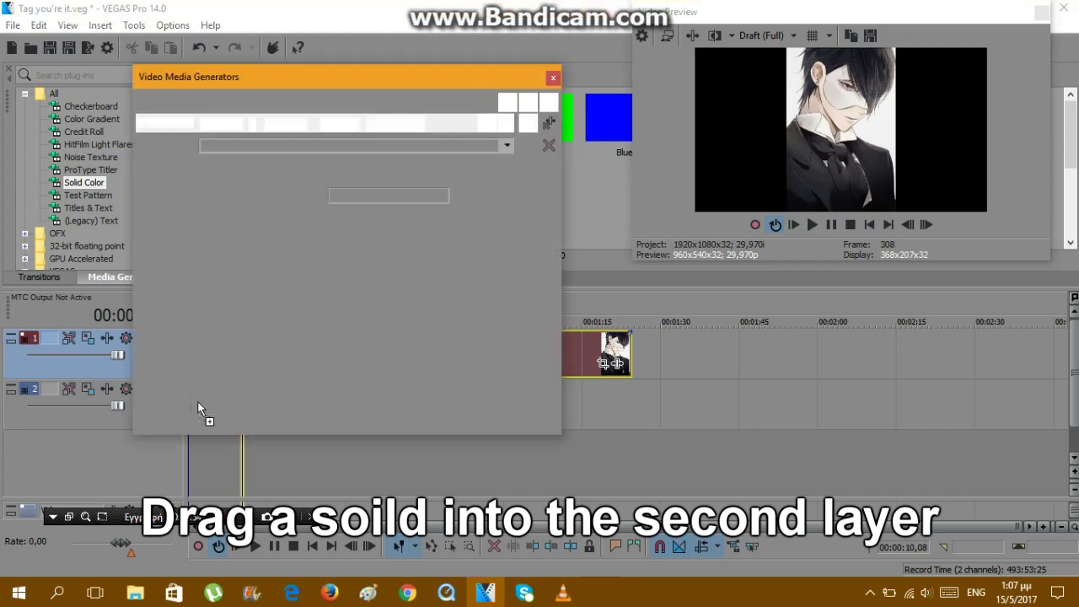
pyautogui.moveTo(319, 91); pyautogui.dragTo(247, 59)
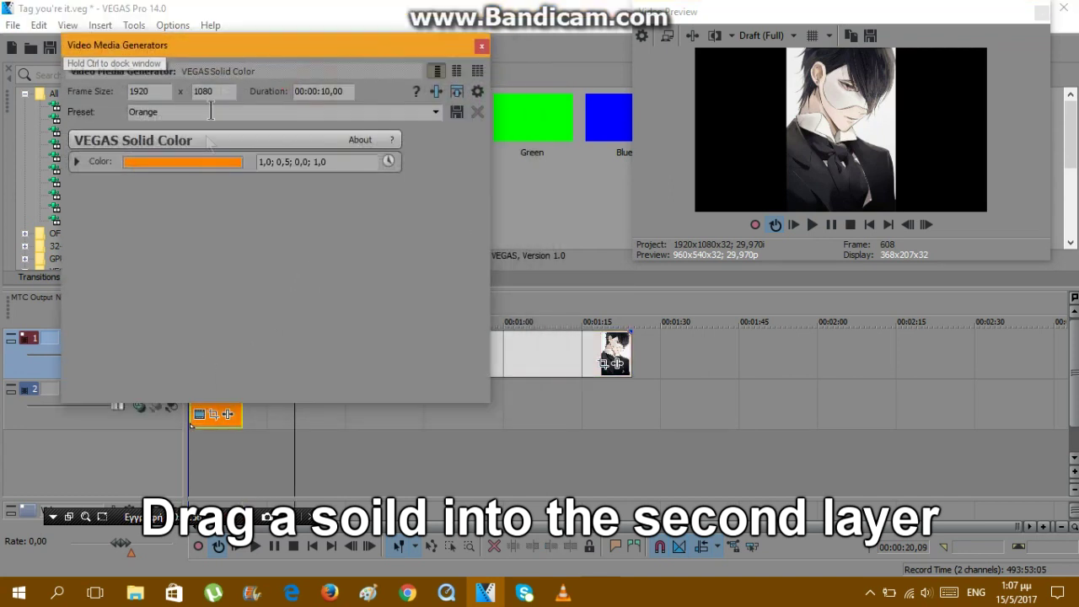
# Step: Match the solid's color to the picture's light background by sampling it in the preview (0,94; 0,94; 0,93; 1,0), and close the generator settings
pyautogui.click(177, 162)
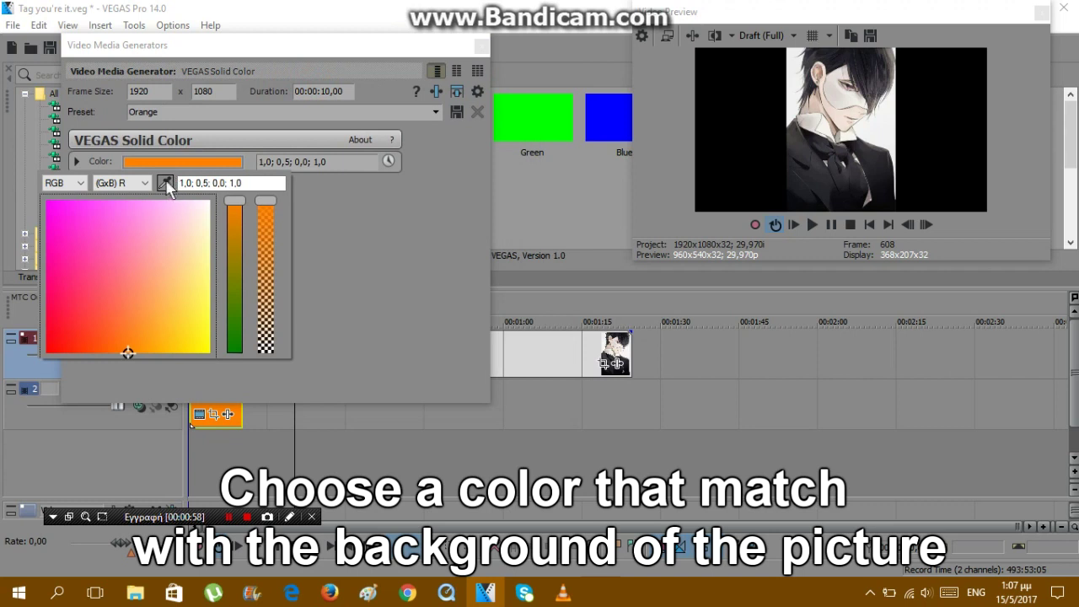
pyautogui.click(168, 187)
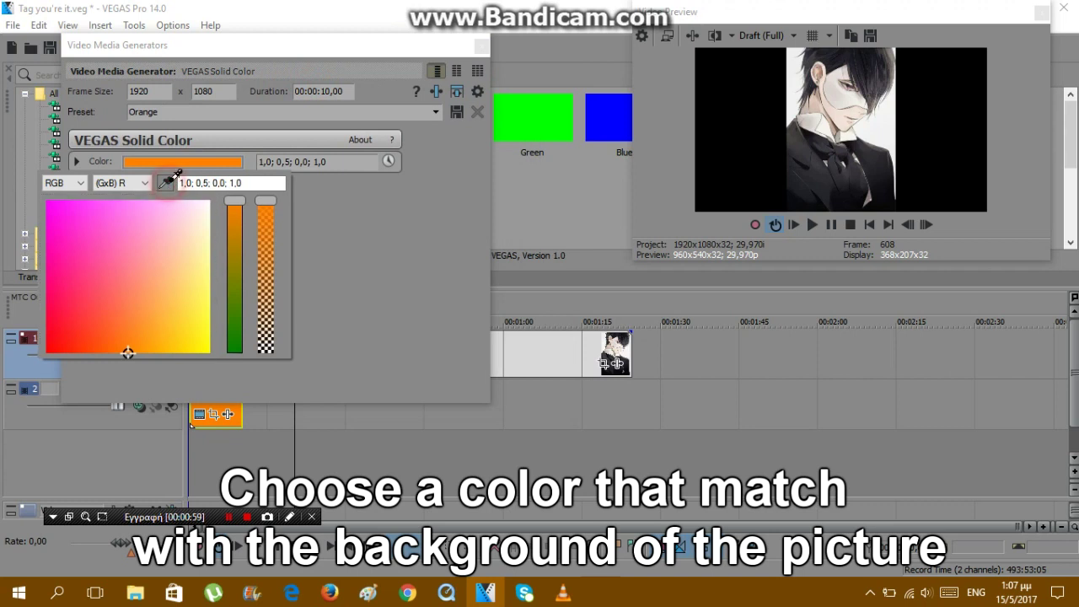
pyautogui.click(793, 114)
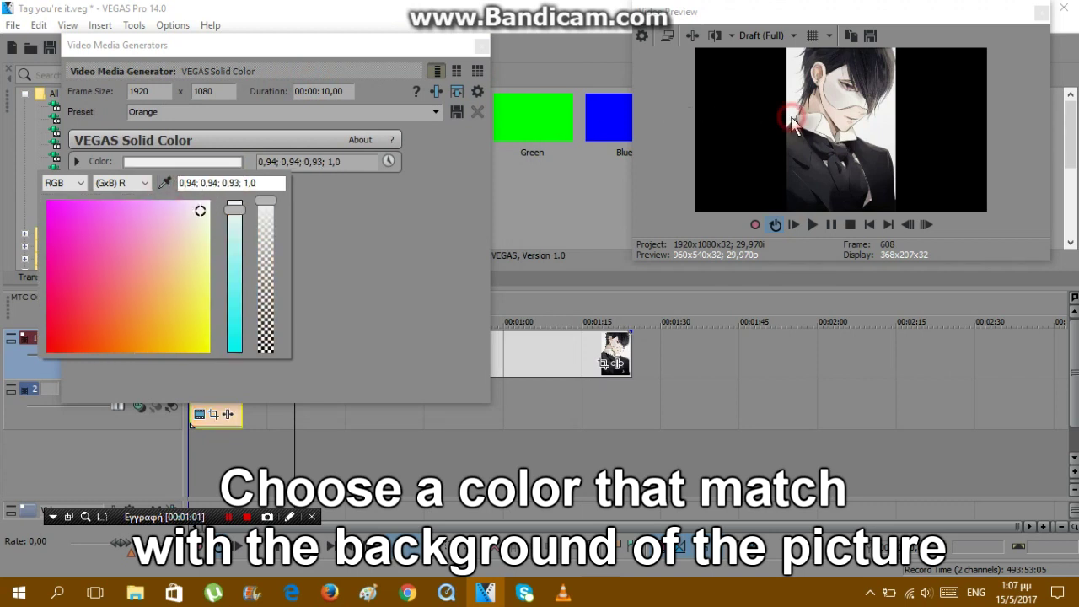
pyautogui.click(441, 247)
pyautogui.click(481, 45)
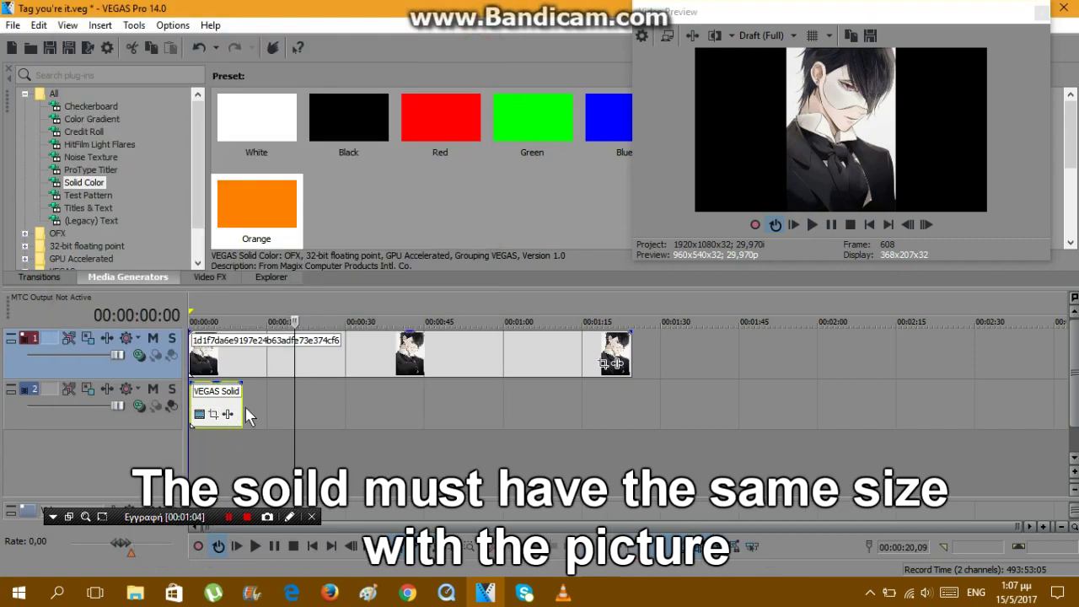
# Step: Extend the solid color event to the picture's length and return the playhead to the timeline start
pyautogui.moveTo(241, 406); pyautogui.dragTo(625, 397)
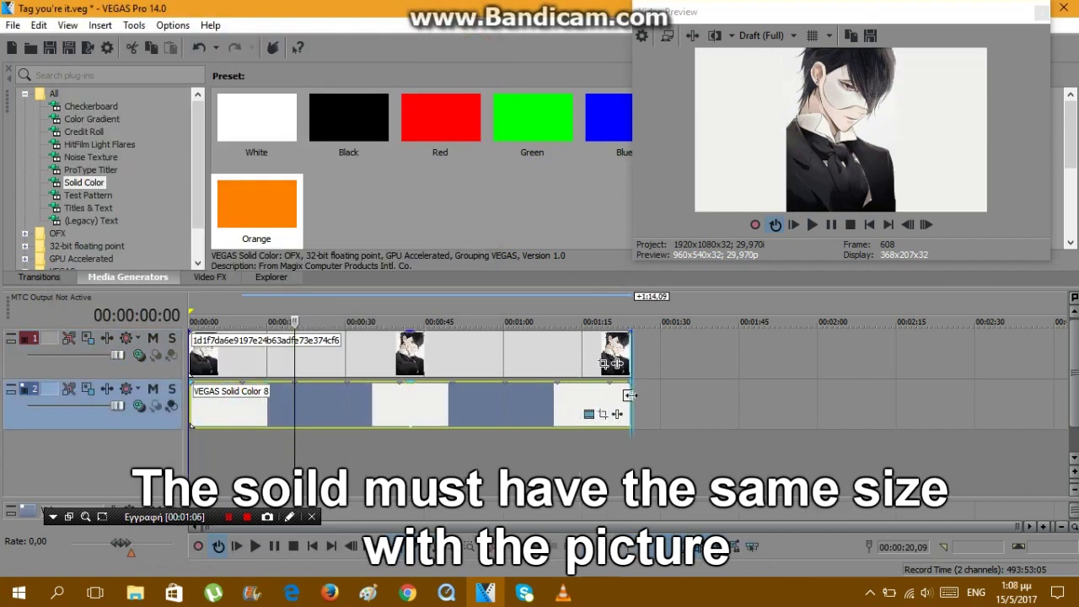
pyautogui.click(266, 310)
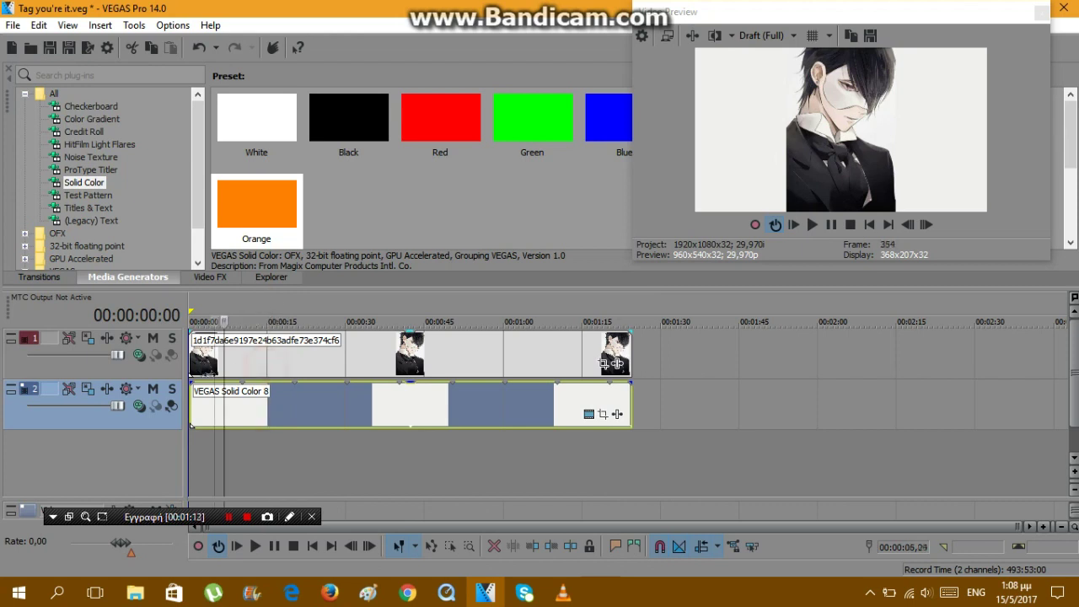
pyautogui.click(194, 371)
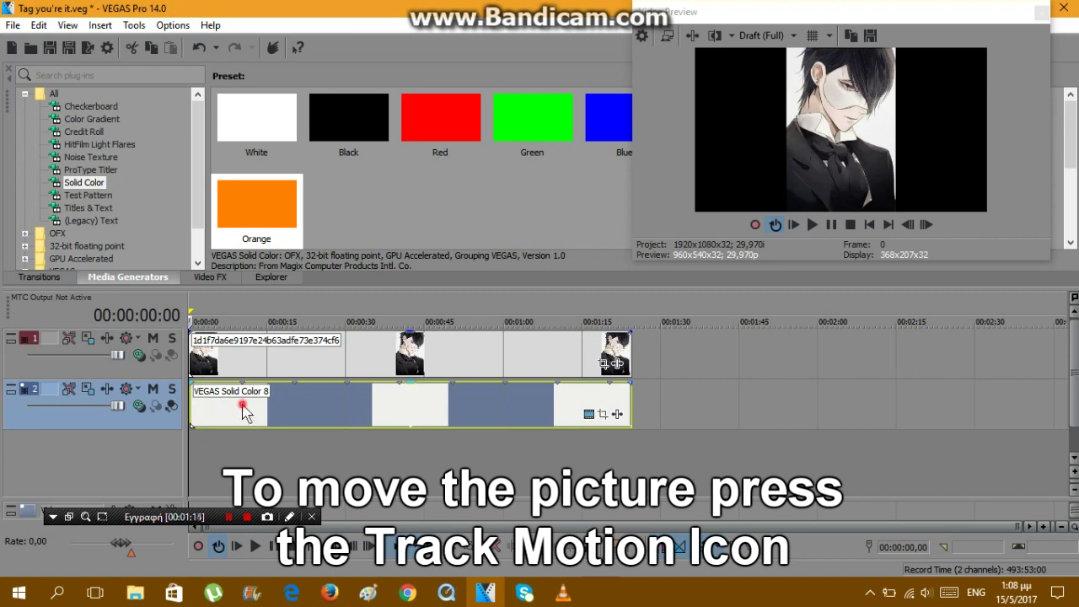
pyautogui.moveTo(243, 405); pyautogui.dragTo(241, 405)
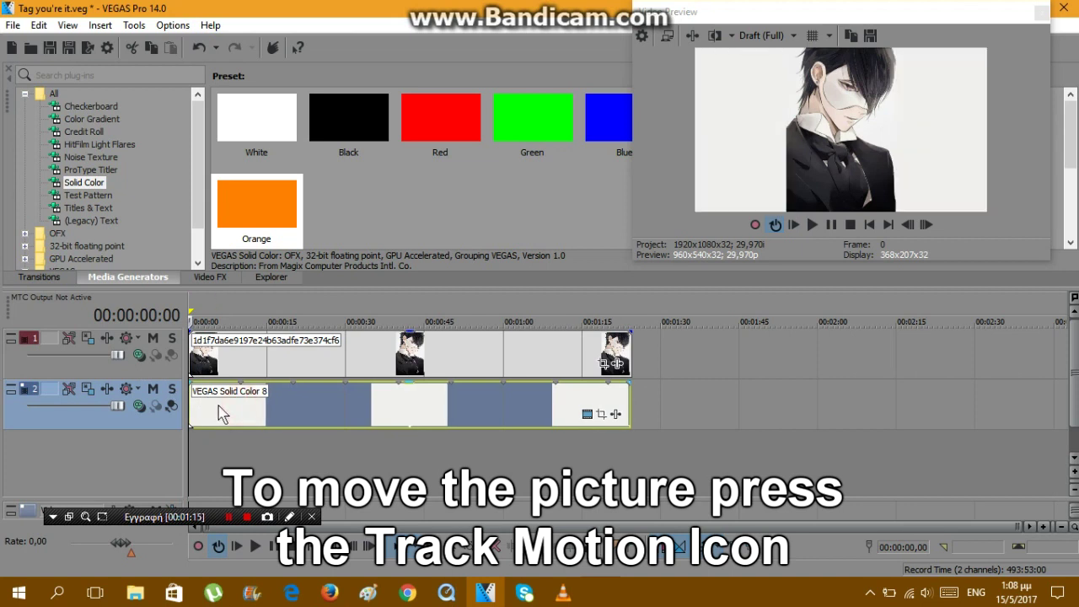
# Step: Shift the picture to the left edge of the frame using Track Motion on track 1, with X at about -621
pyautogui.click(88, 339)
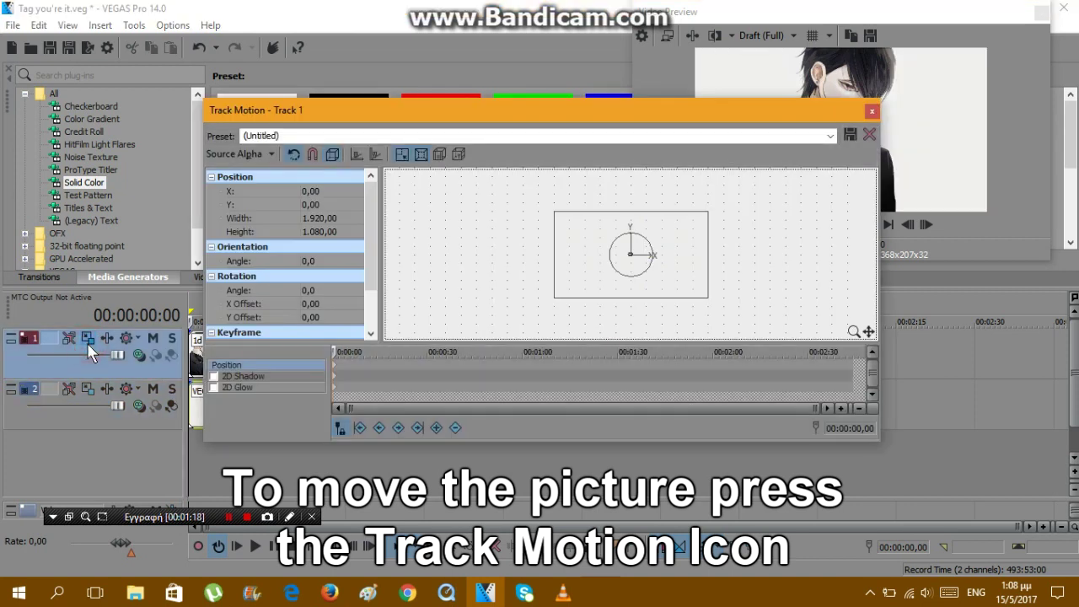
pyautogui.moveTo(617, 118); pyautogui.dragTo(476, 84)
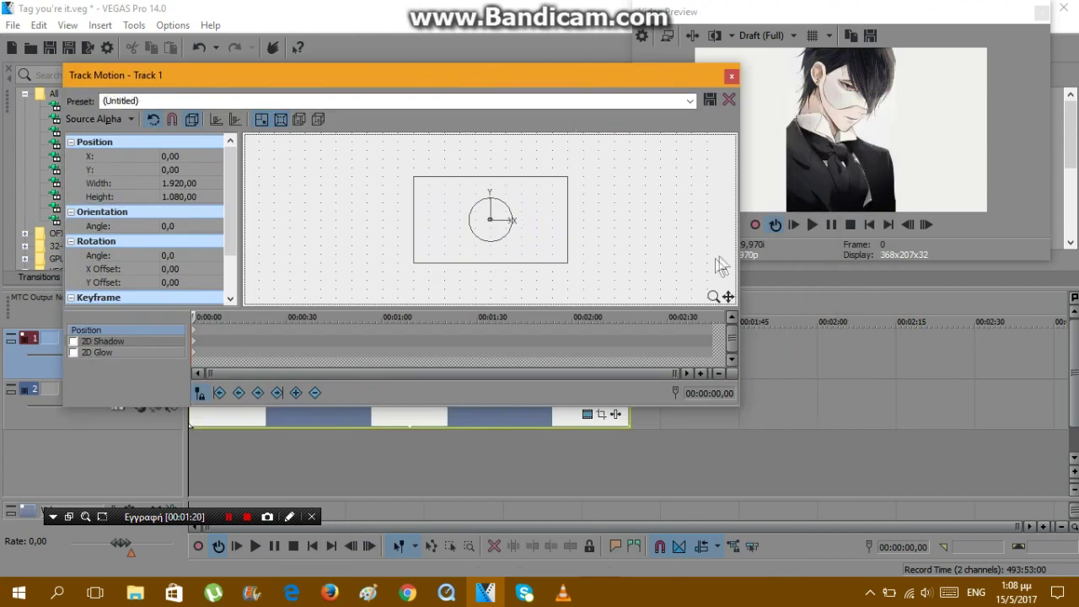
pyautogui.moveTo(739, 254); pyautogui.dragTo(480, 239)
pyautogui.moveTo(362, 229); pyautogui.dragTo(314, 232)
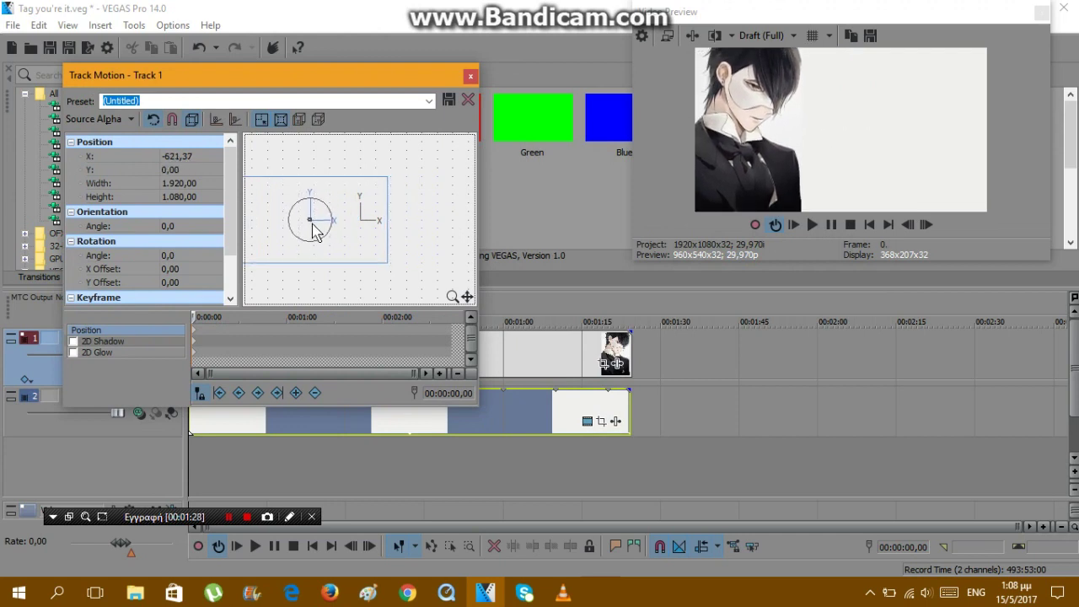
pyautogui.click(470, 77)
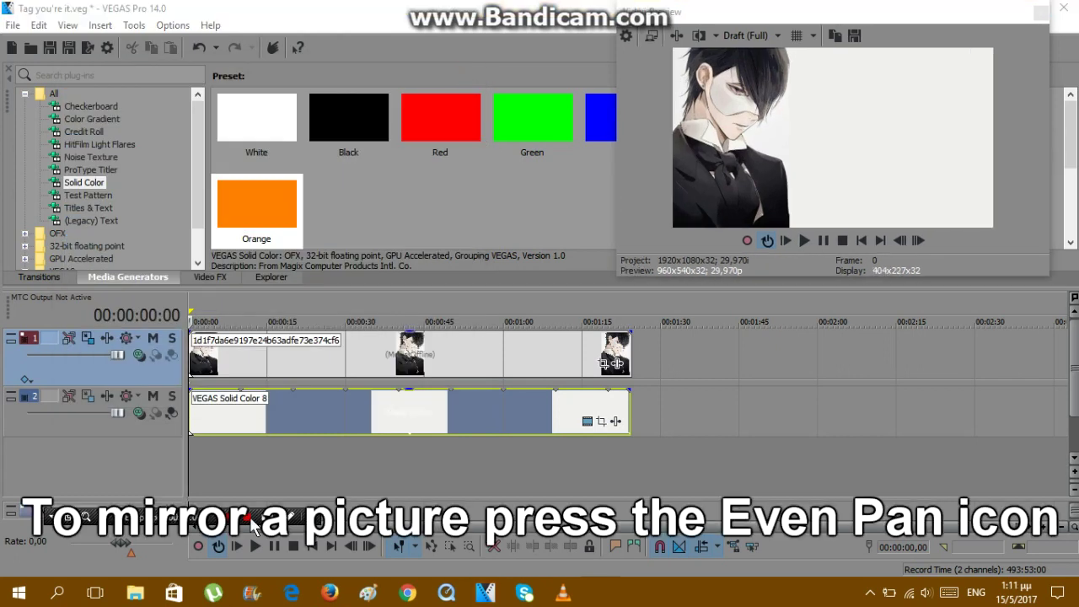
# Step: Mirror the picture horizontally with Event Pan/Crop, giving a width of -489,0 and an X center of 244,5
pyautogui.click(620, 364)
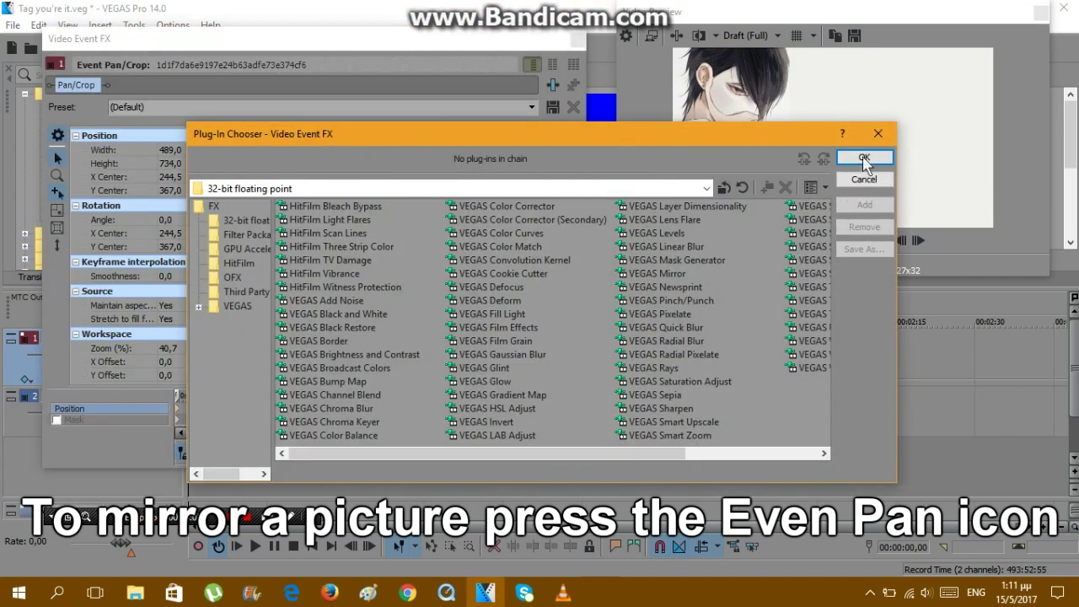
pyautogui.click(878, 133)
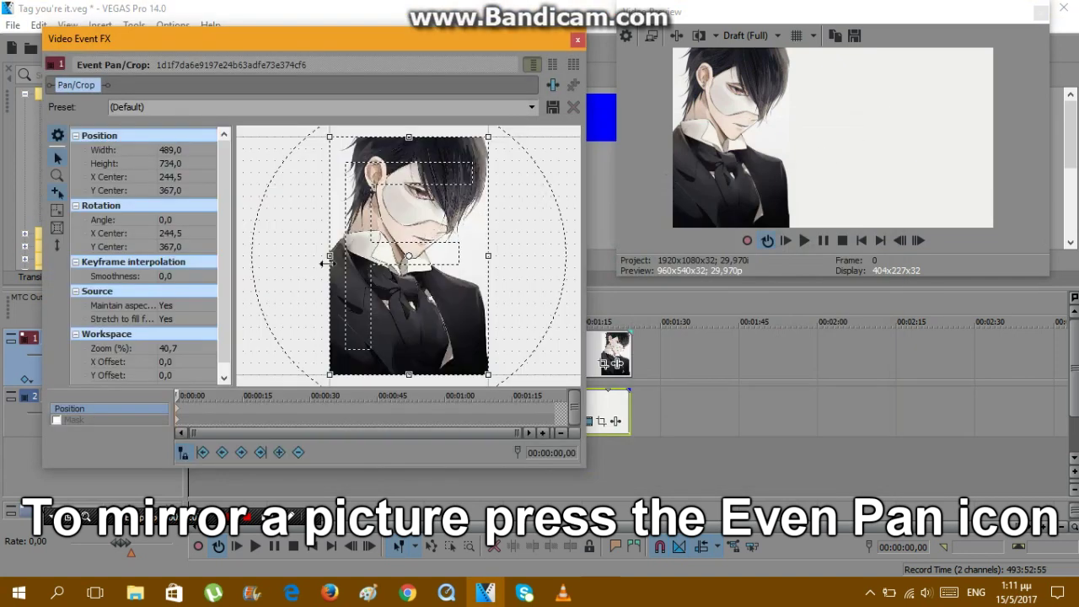
pyautogui.moveTo(321, 256)
pyautogui.mouseDown()
pyautogui.moveTo(498, 249)
pyautogui.moveTo(329, 258)
pyautogui.mouseUp()
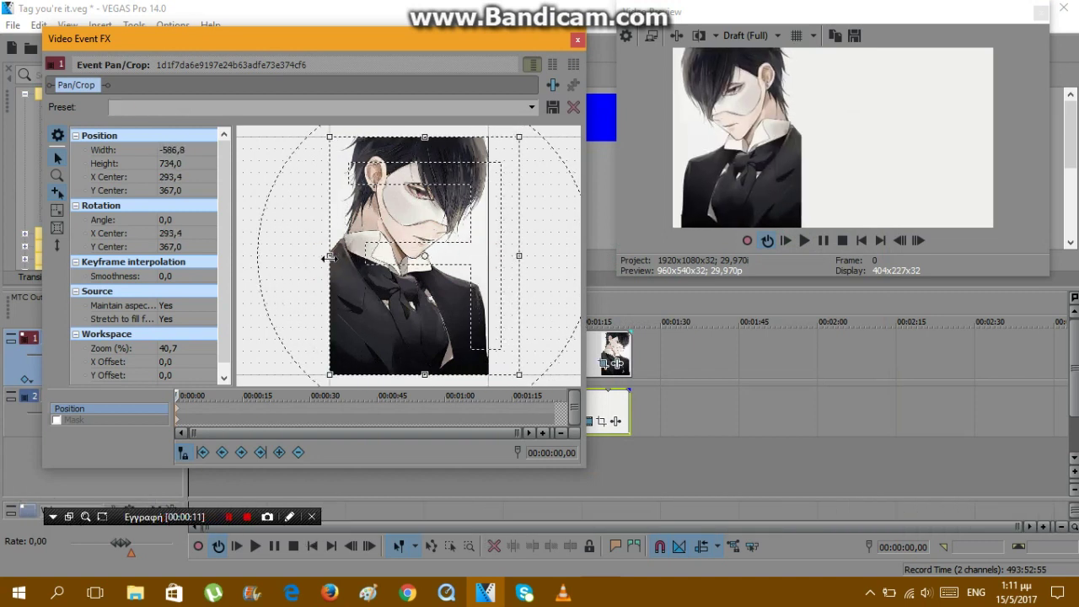
pyautogui.moveTo(521, 254); pyautogui.dragTo(487, 257)
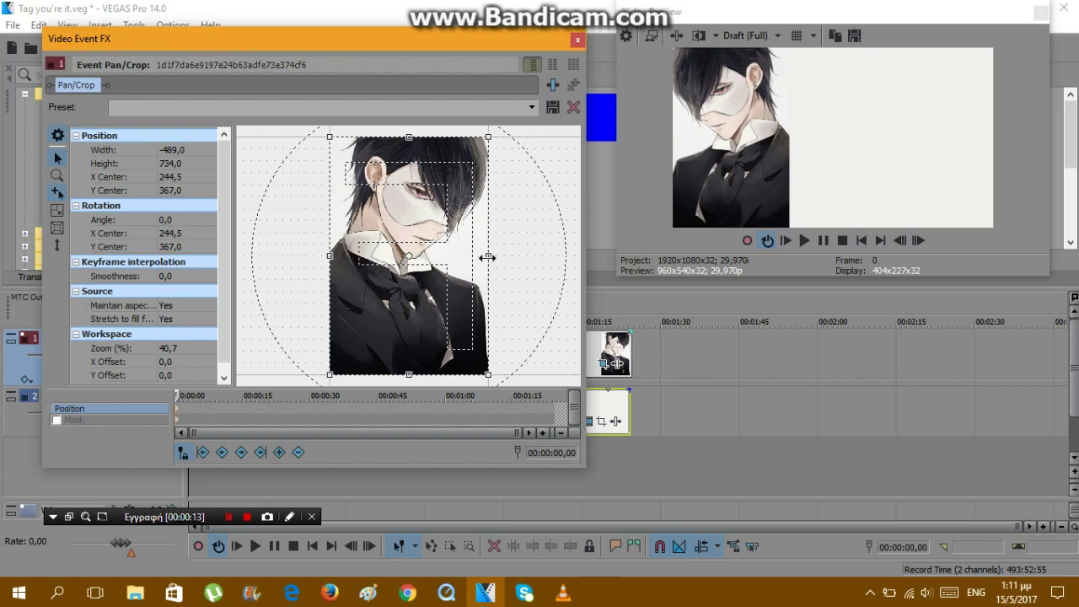
pyautogui.click(578, 39)
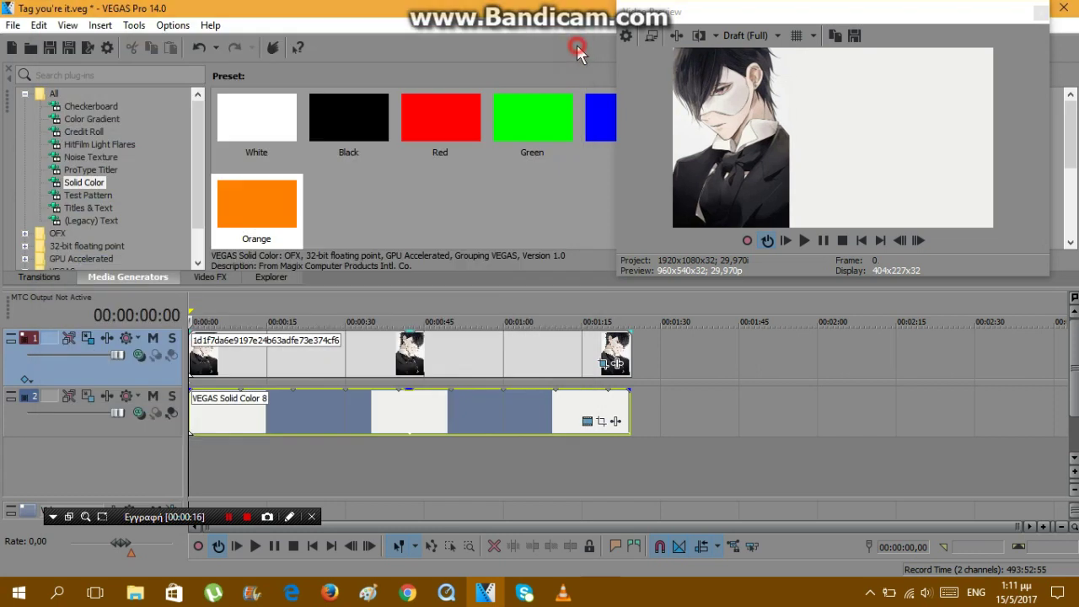
# Step: Move the mirrored picture to the right edge of the frame using Track Motion on track 1, with X at about 612
pyautogui.click(88, 339)
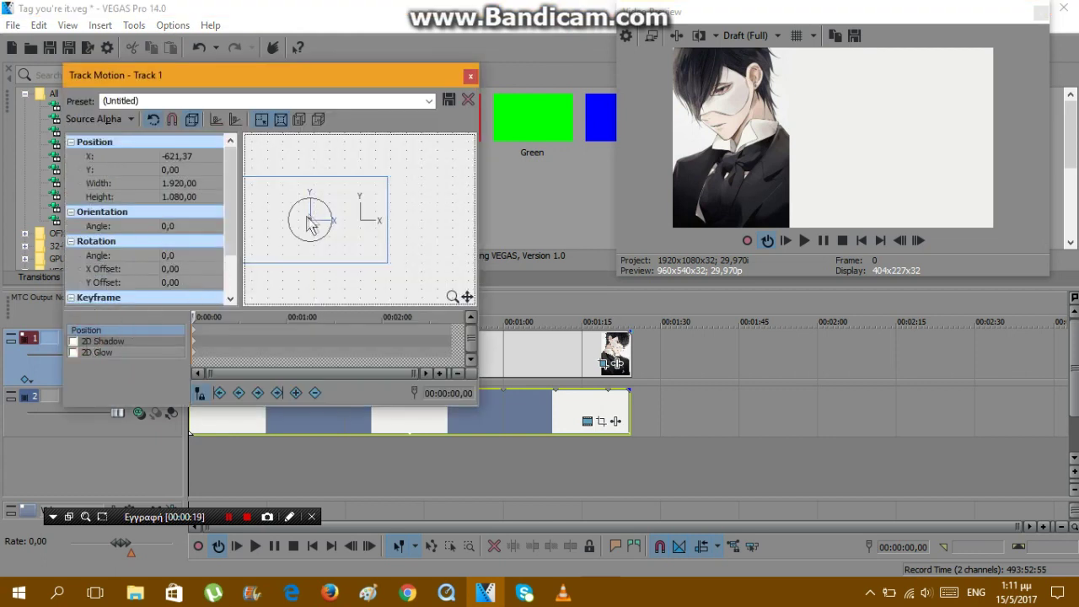
pyautogui.moveTo(312, 217); pyautogui.dragTo(413, 221)
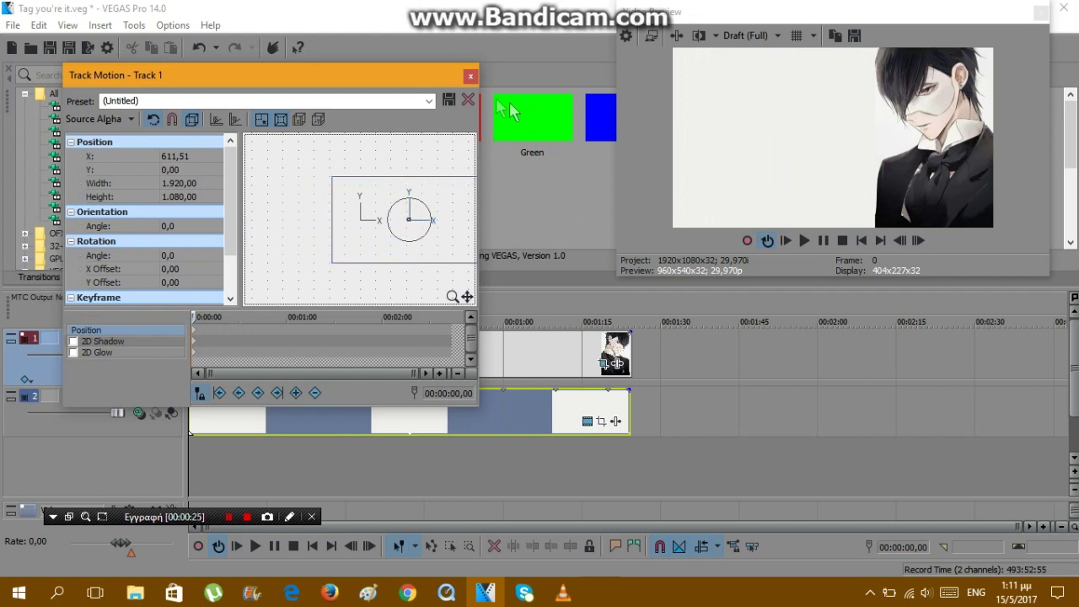
pyautogui.click(475, 81)
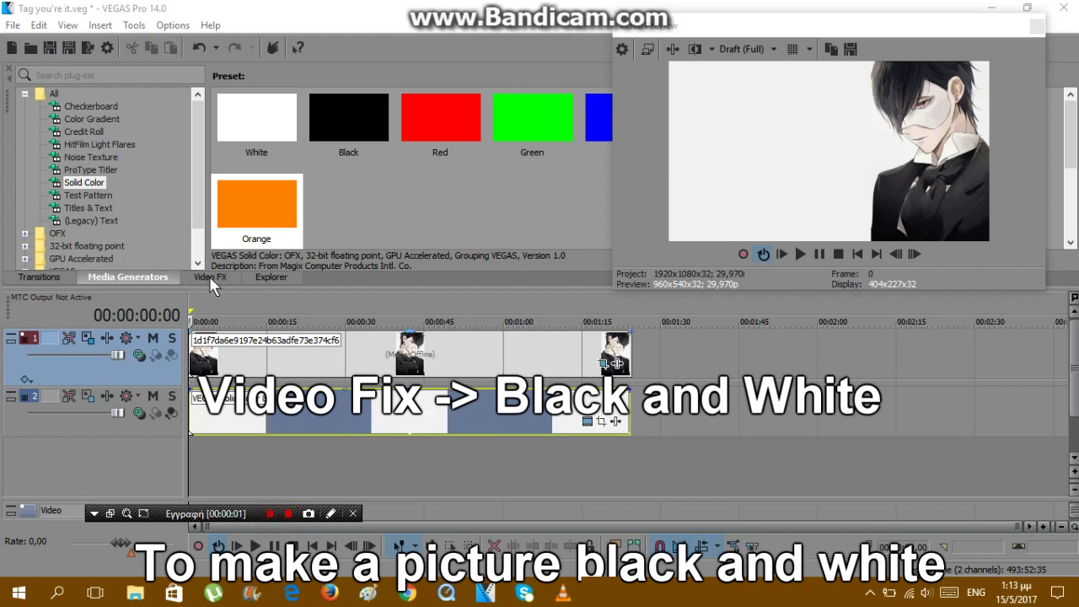
# Step: Apply the default Black and White effect to the picture on track 1 and reduce its blend amount
pyautogui.click(211, 278)
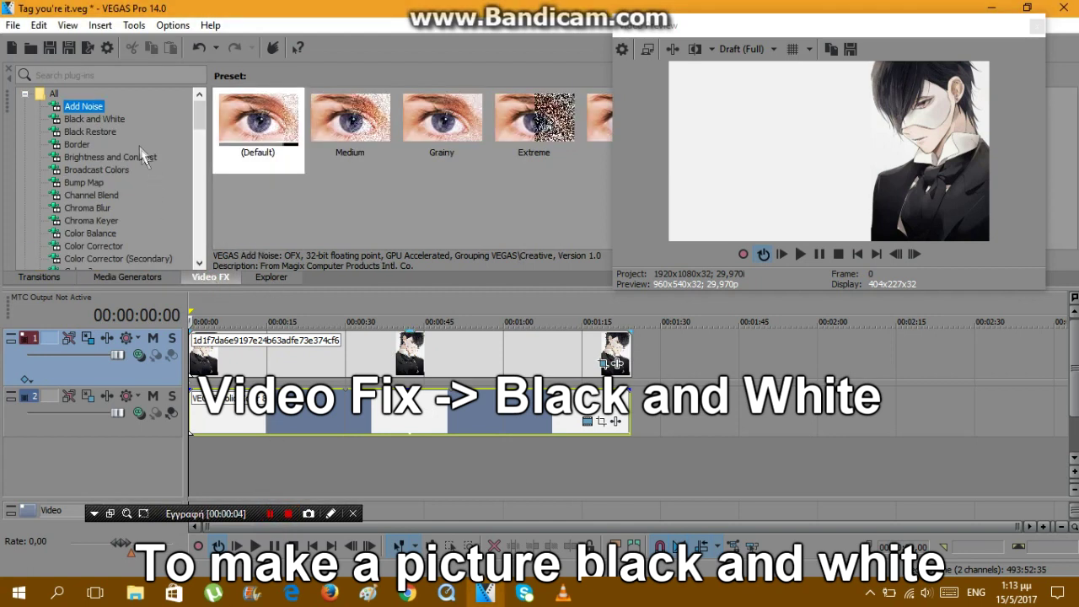
pyautogui.click(121, 120)
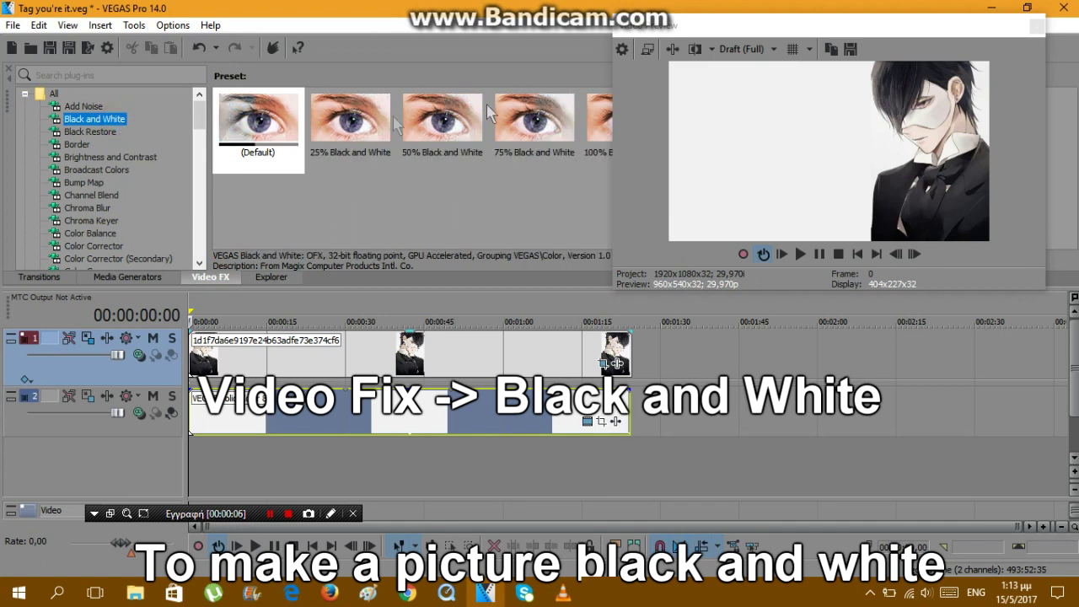
pyautogui.moveTo(287, 108); pyautogui.dragTo(295, 344)
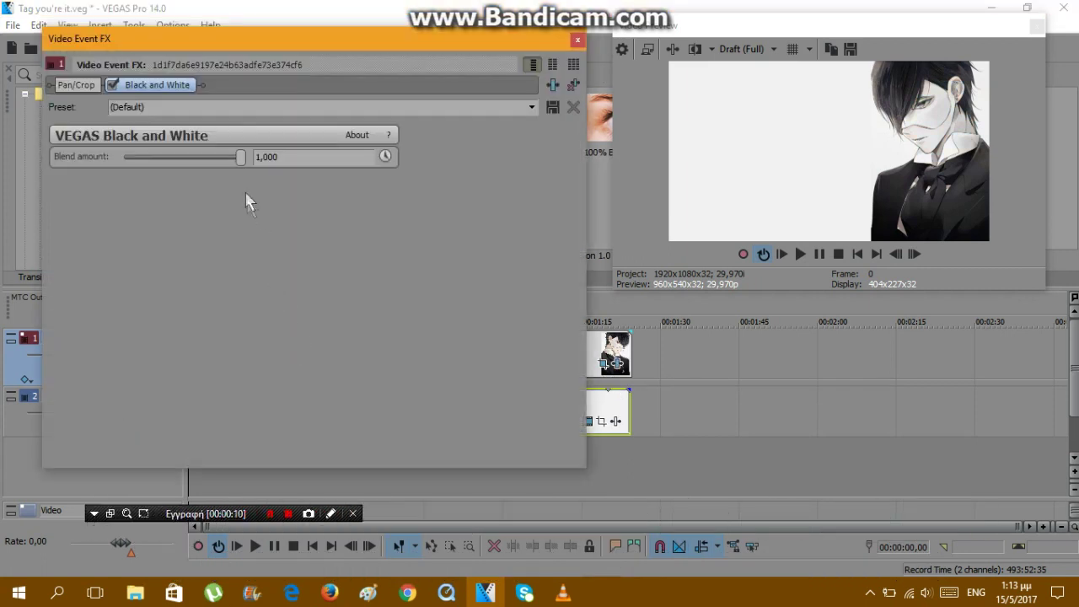
pyautogui.moveTo(241, 158); pyautogui.dragTo(165, 160)
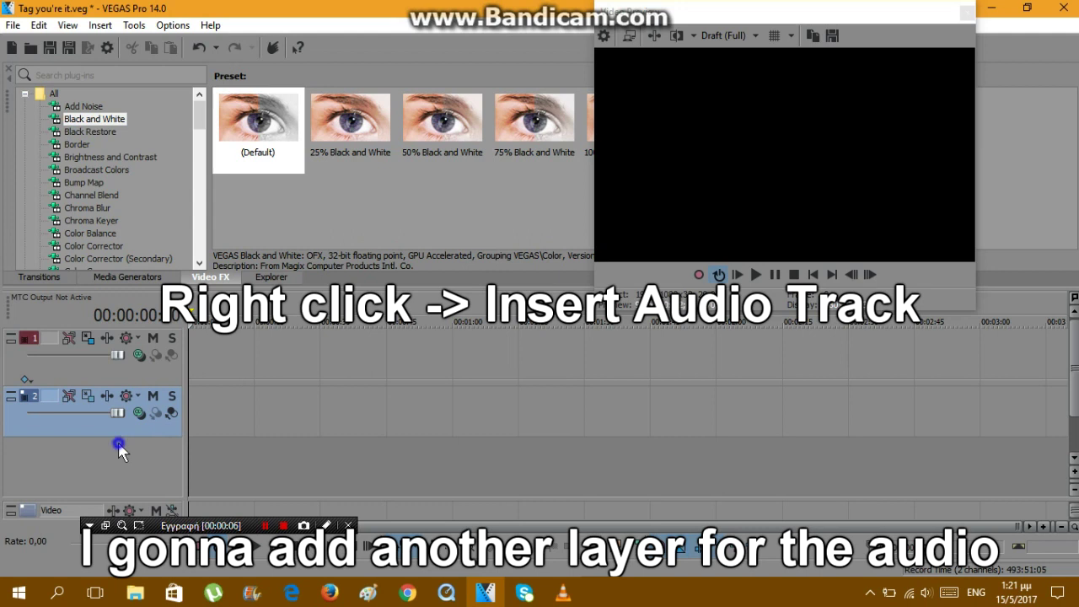
# Step: Insert an audio track below video track 2
pyautogui.rightClick(119, 444)
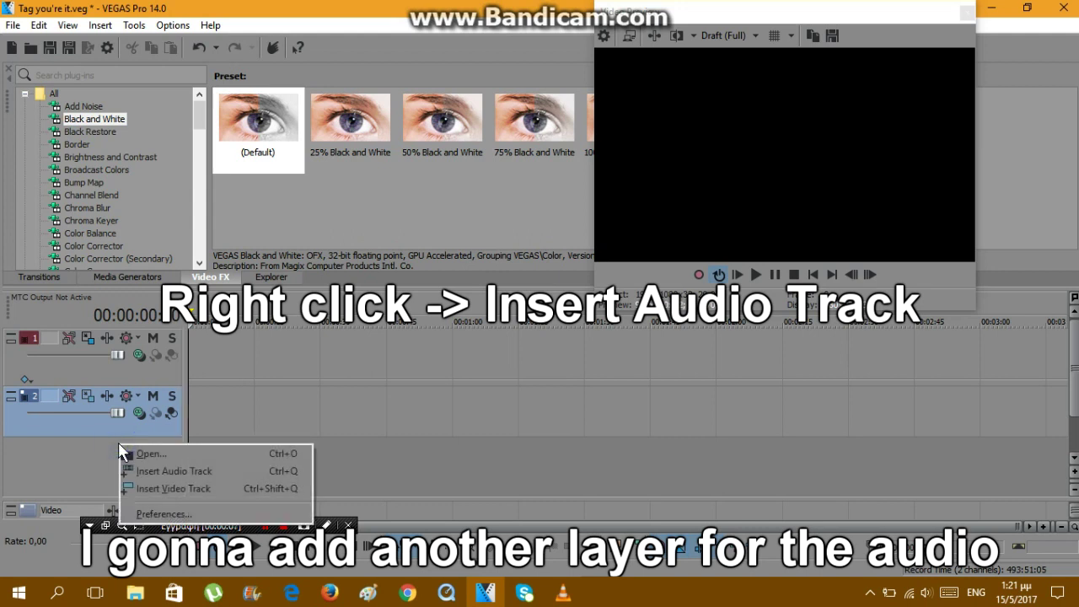
pyautogui.click(238, 474)
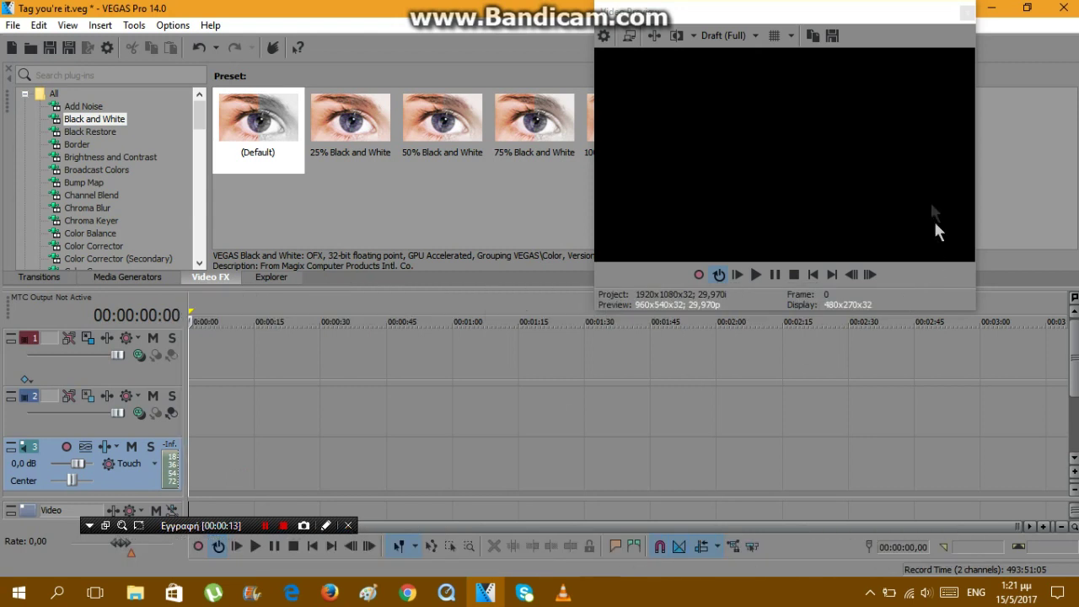
# Step: Uncover the desktop by shrinking the editor and closing the video preview, and open the Tutorial folder beside the editor
pyautogui.click(1027, 8)
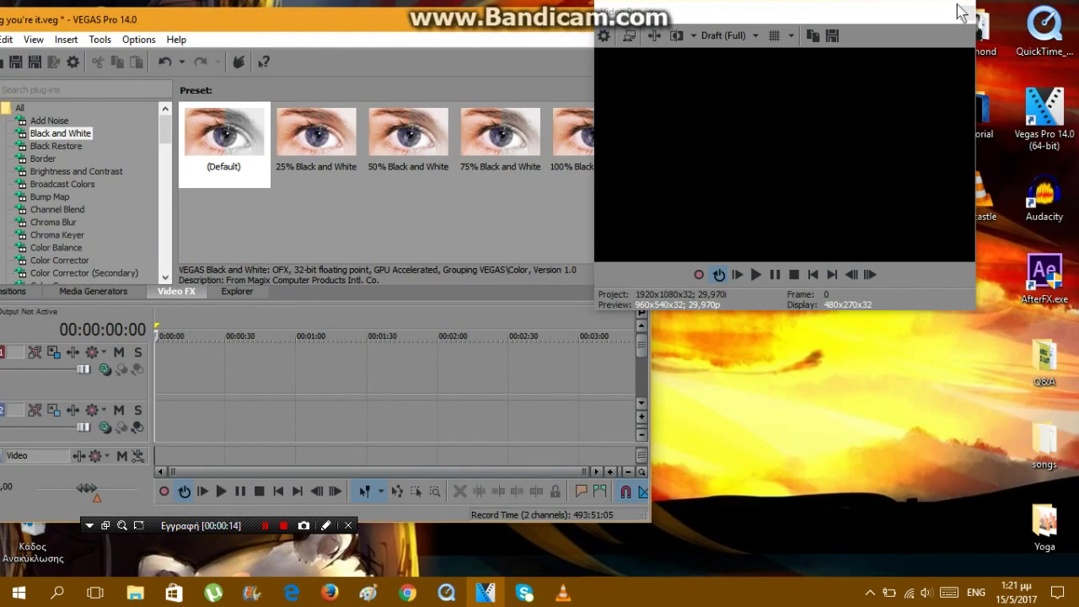
pyautogui.click(970, 13)
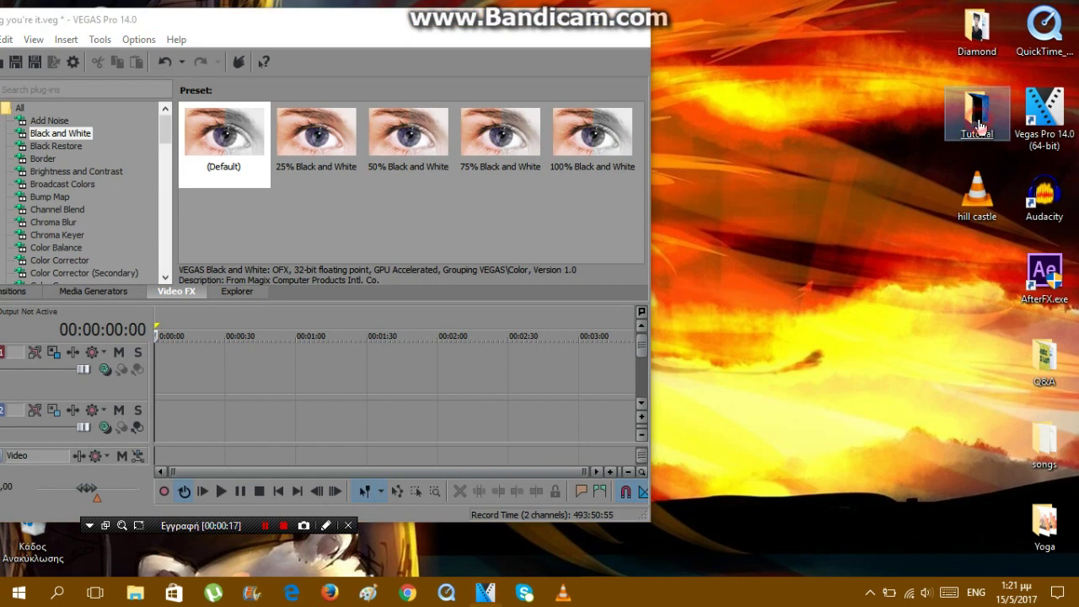
pyautogui.doubleClick(979, 123)
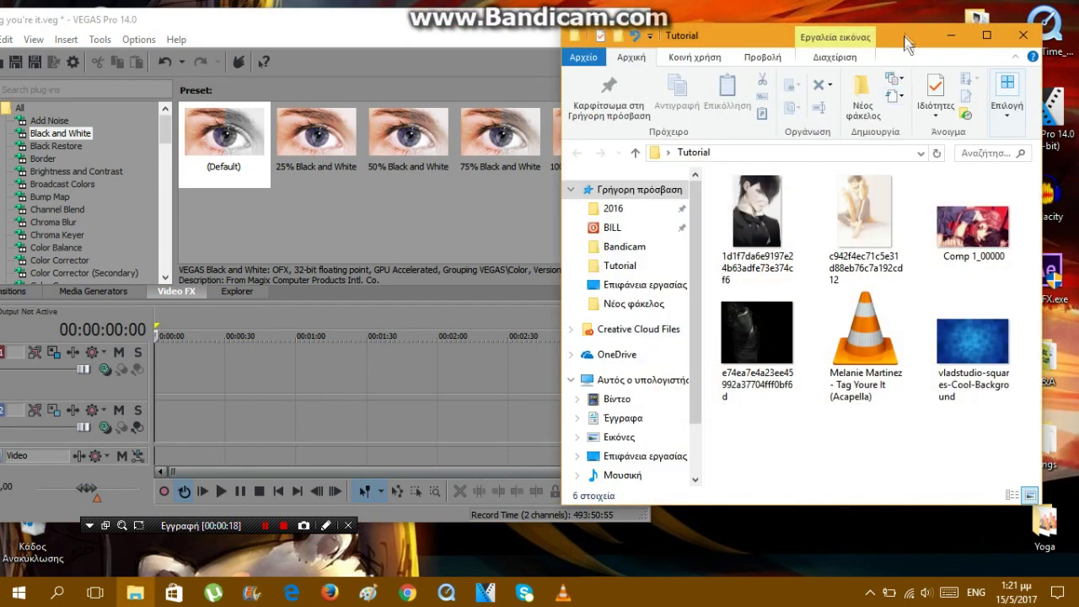
pyautogui.moveTo(906, 37); pyautogui.dragTo(953, 32)
pyautogui.click(590, 371)
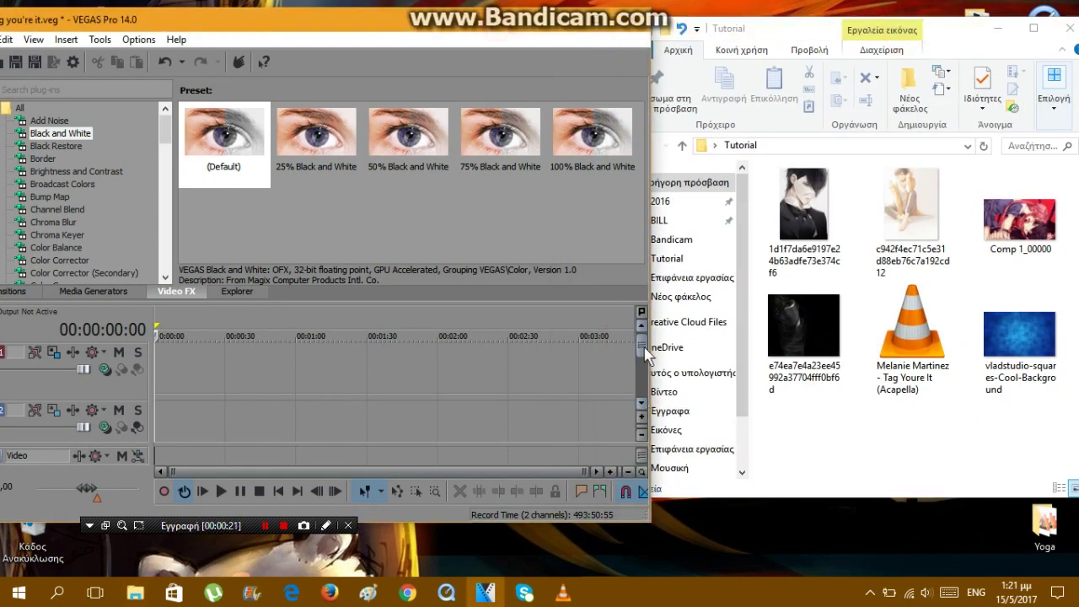
# Step: Import the song Melanie Martinez - Tag Youre It (Acapella) from the Tutorial folder onto audio track 3 at the timeline start
pyautogui.click(643, 390)
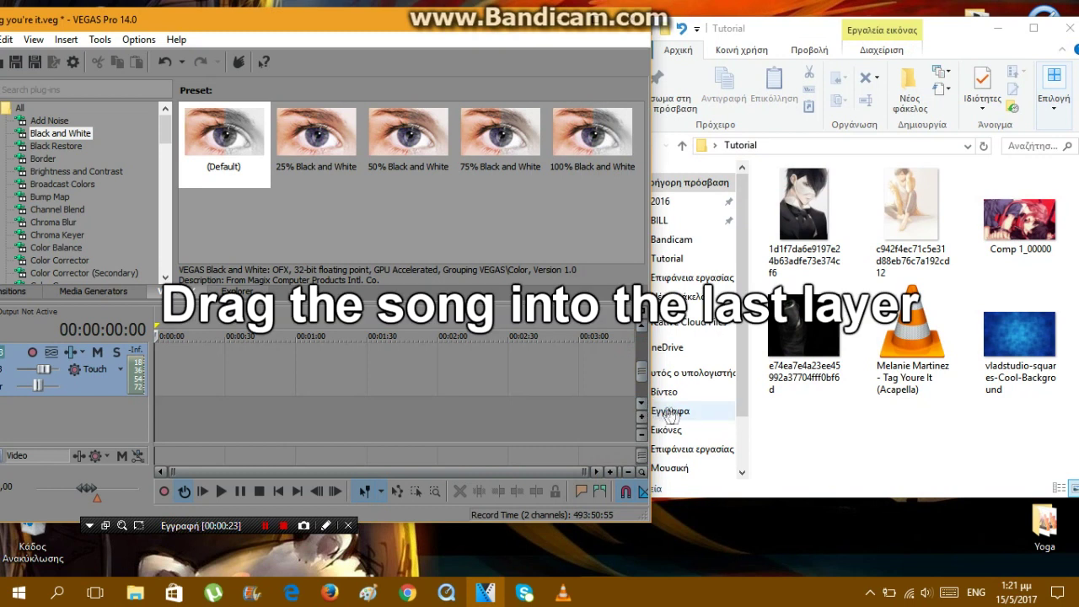
pyautogui.moveTo(877, 371); pyautogui.dragTo(366, 380)
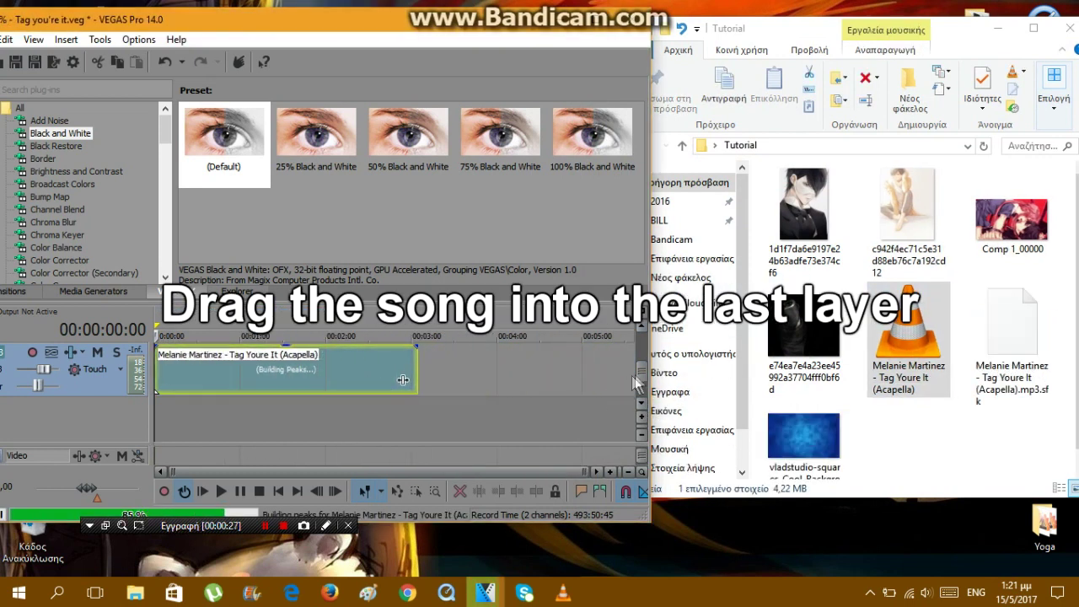
# Step: Import the picture Comp 1_00000 onto track 2, then close the Tutorial folder and maximize the editor
pyautogui.moveTo(641, 373); pyautogui.dragTo(643, 359)
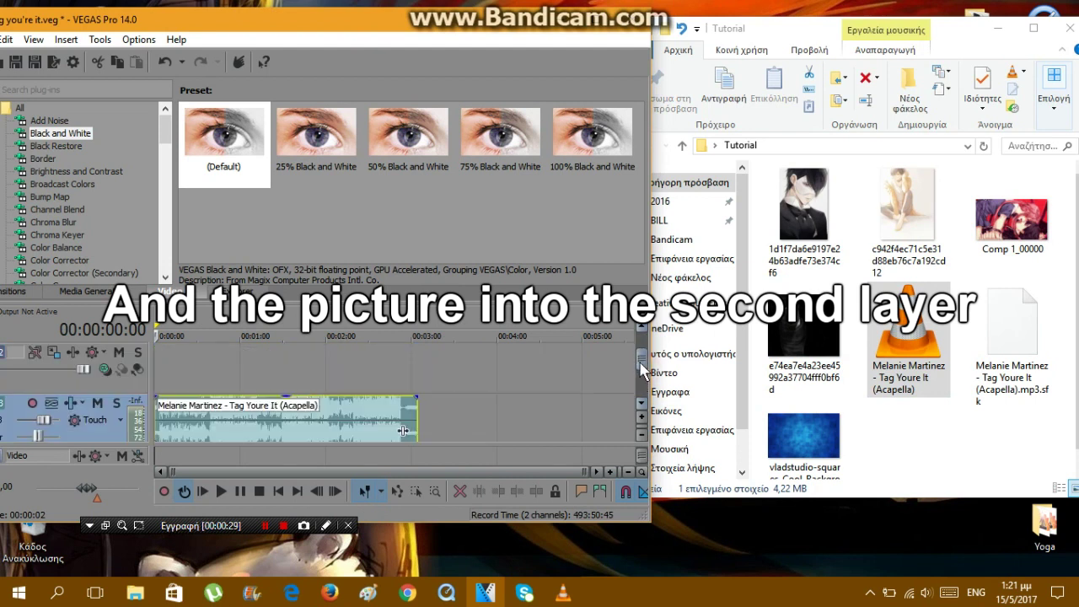
pyautogui.moveTo(1012, 223); pyautogui.dragTo(380, 364)
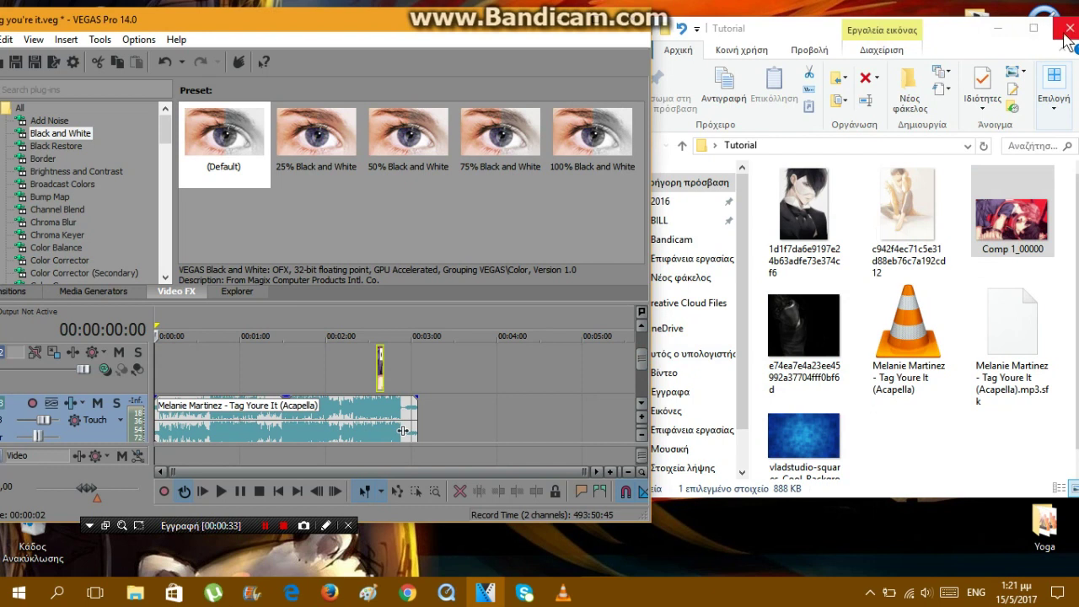
pyautogui.click(1067, 28)
pyautogui.click(595, 19)
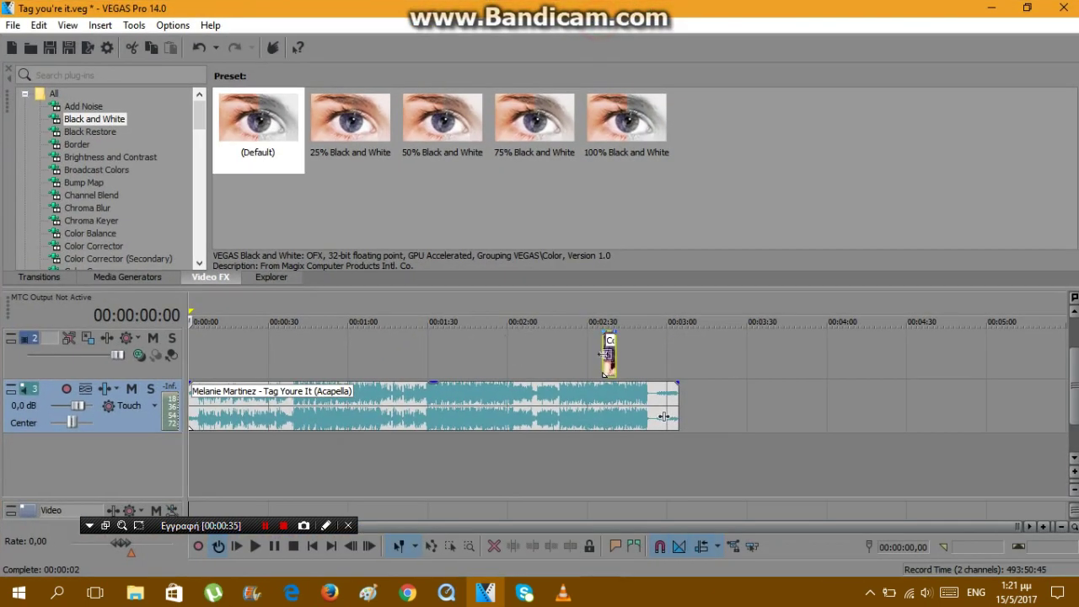
# Step: Move the Comp 1_00000 event to the timeline start and extend it to the song's full length
pyautogui.moveTo(607, 354); pyautogui.dragTo(601, 363)
pyautogui.moveTo(533, 362); pyautogui.dragTo(323, 363)
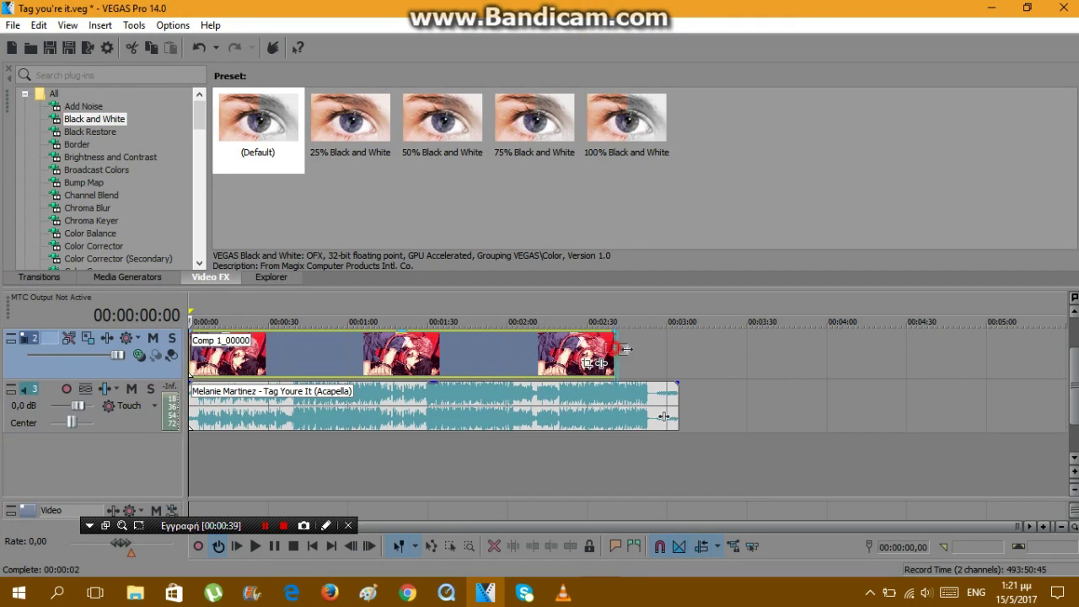
pyautogui.moveTo(621, 354); pyautogui.dragTo(672, 358)
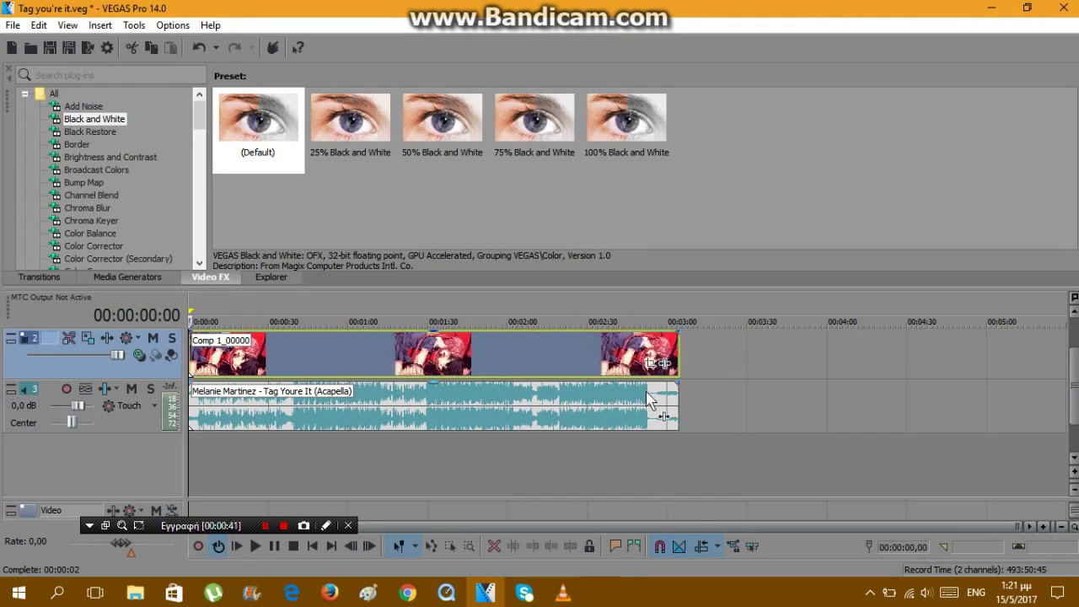
pyautogui.scroll(2, 658, 398)
pyautogui.scroll(2, 658, 398)
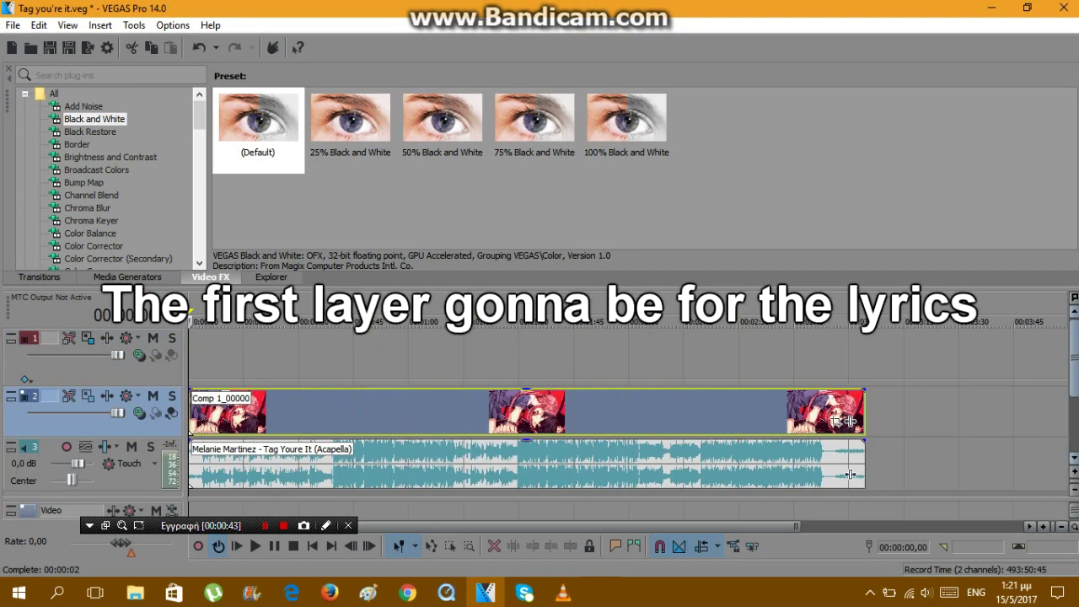
# Step: Reopen the Video Preview window and widen it
pyautogui.click(76, 24)
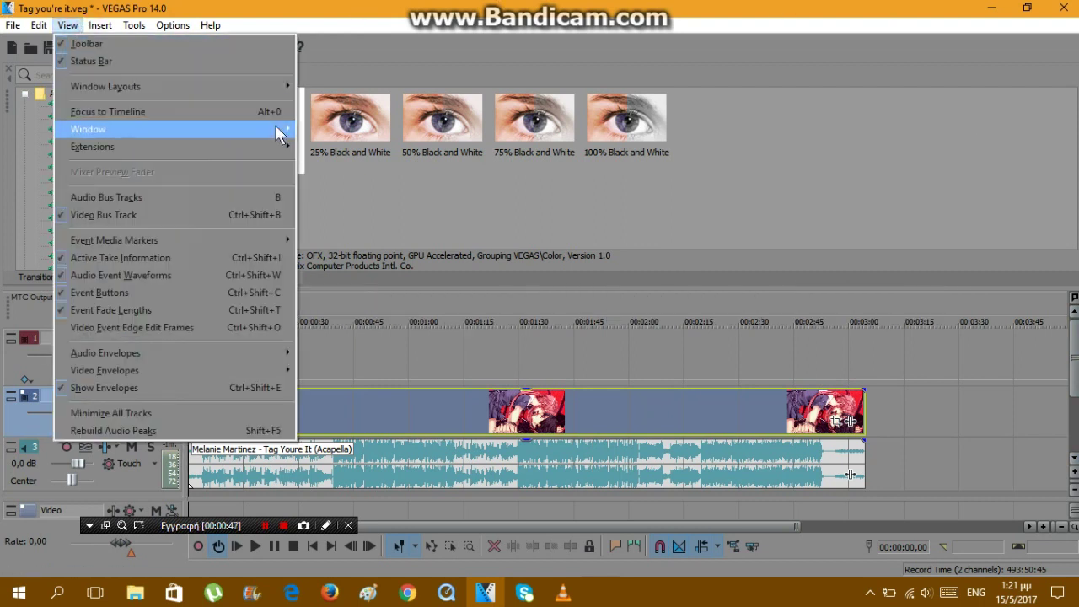
pyautogui.moveTo(278, 130)
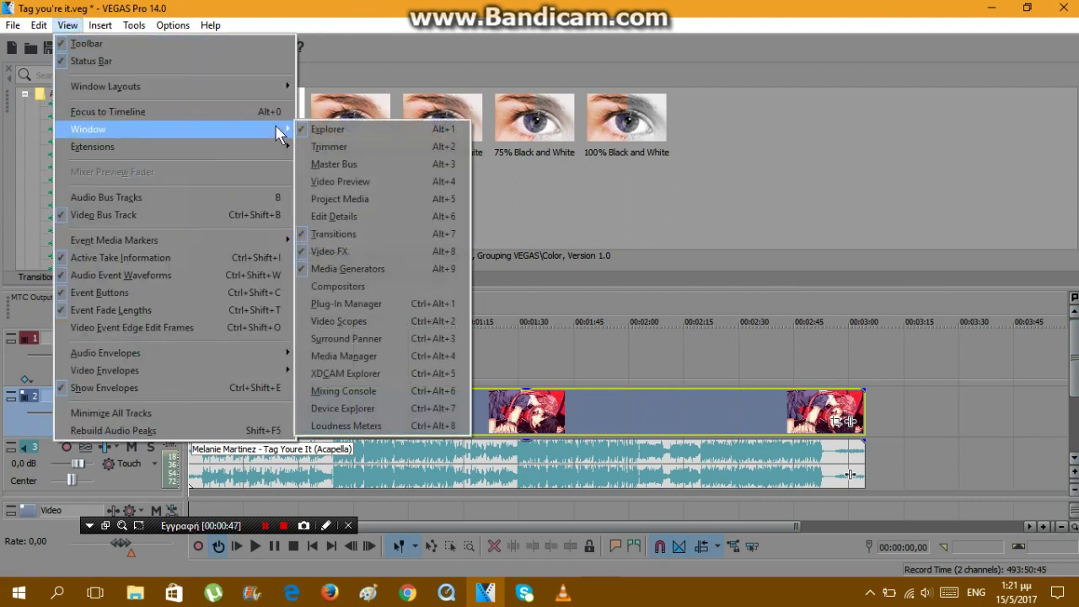
pyautogui.click(381, 182)
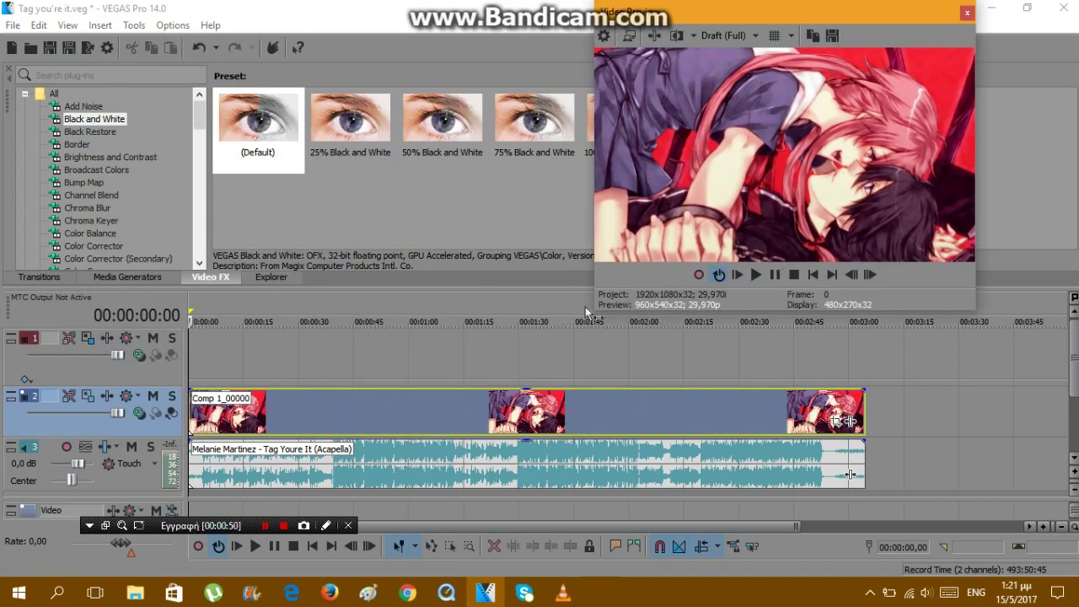
pyautogui.moveTo(598, 310); pyautogui.dragTo(512, 313)
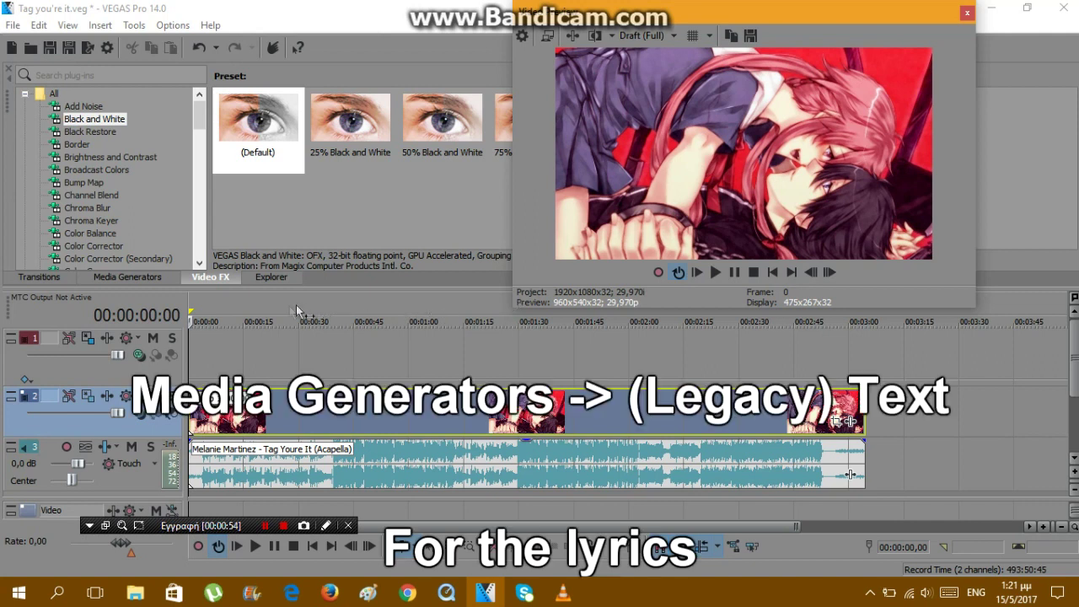
# Step: Add a (Legacy) Text event with the Default Text preset to track 1 and clear its sample text
pyautogui.click(151, 278)
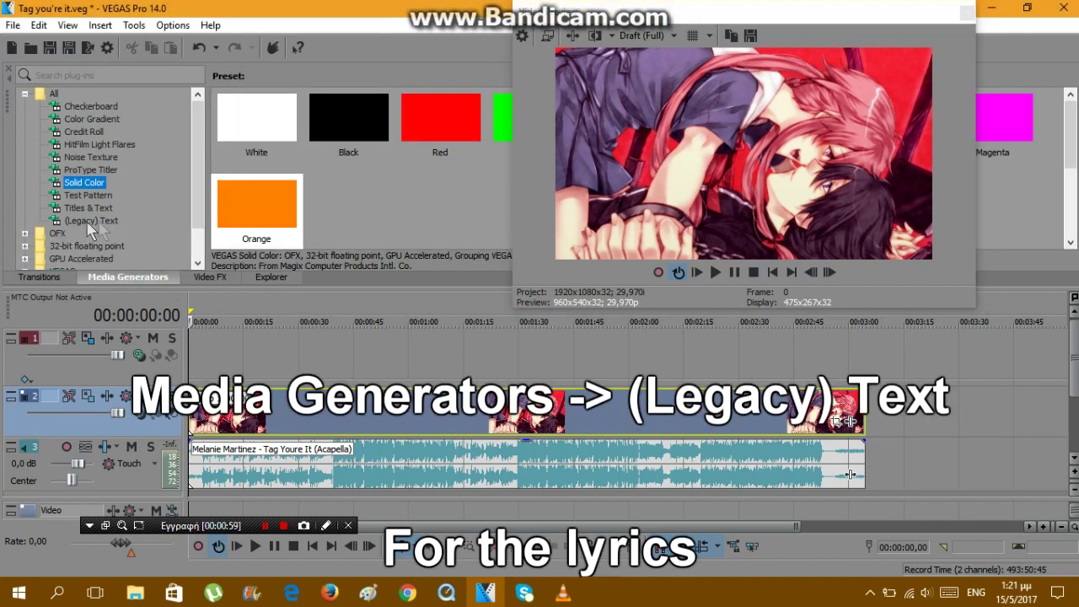
pyautogui.click(115, 220)
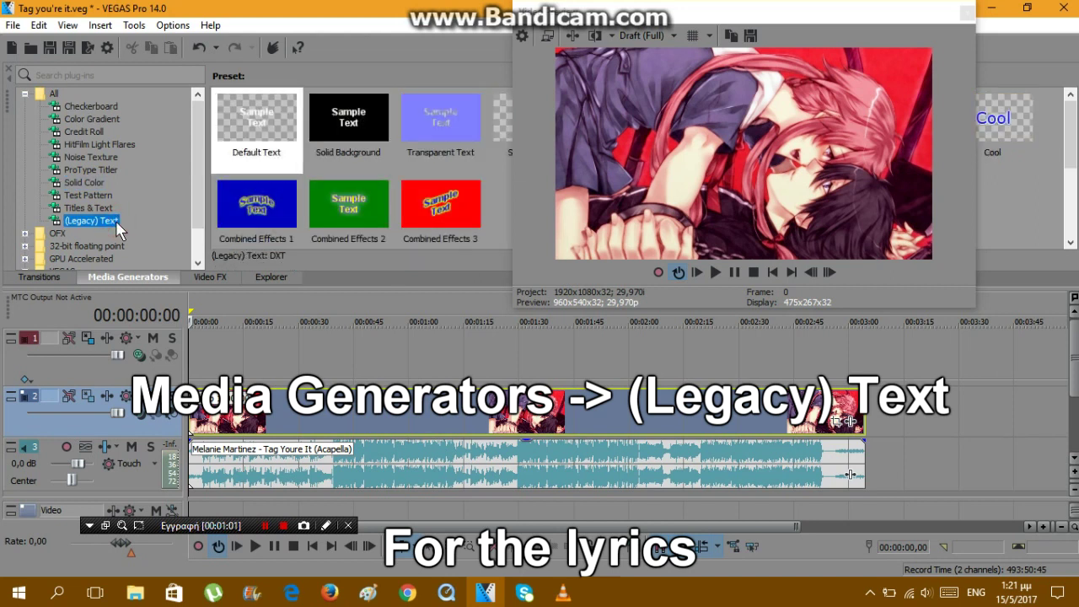
pyautogui.moveTo(257, 122); pyautogui.dragTo(209, 356)
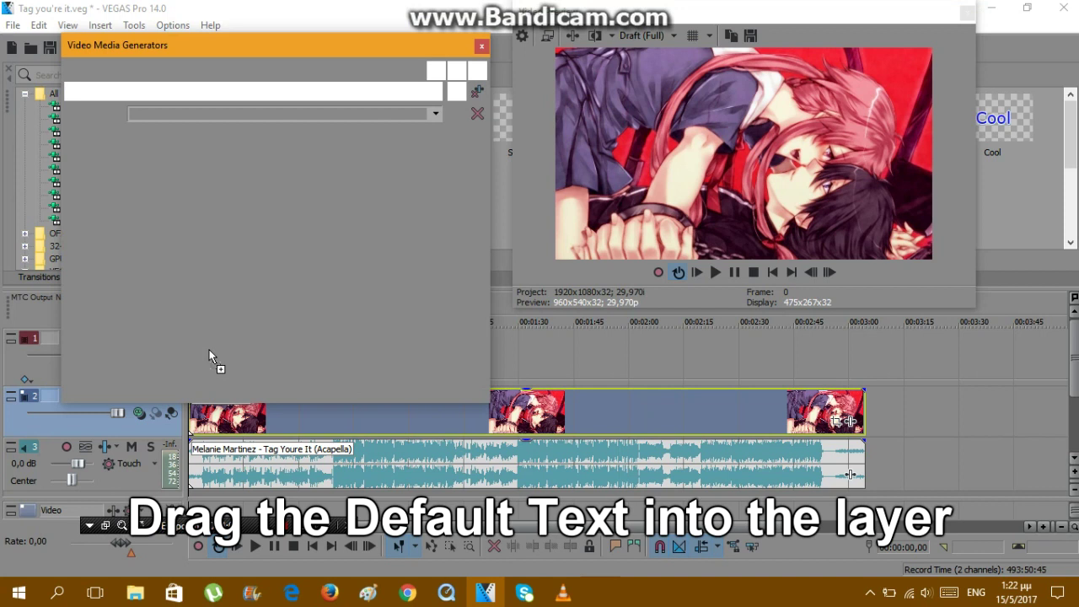
pyautogui.moveTo(374, 338); pyautogui.dragTo(159, 174)
pyautogui.press('Delete')
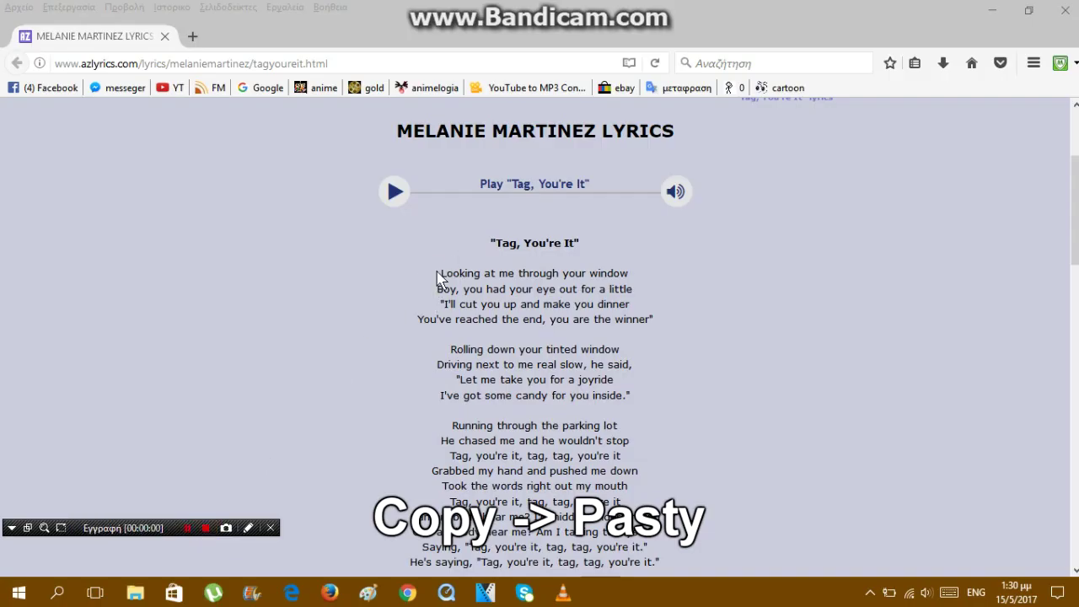
# Step: Copy the lyric line "Looking at me through your window" from the browser page and paste it into the VEGAS Pro text event
pyautogui.moveTo(437, 277); pyautogui.dragTo(636, 278)
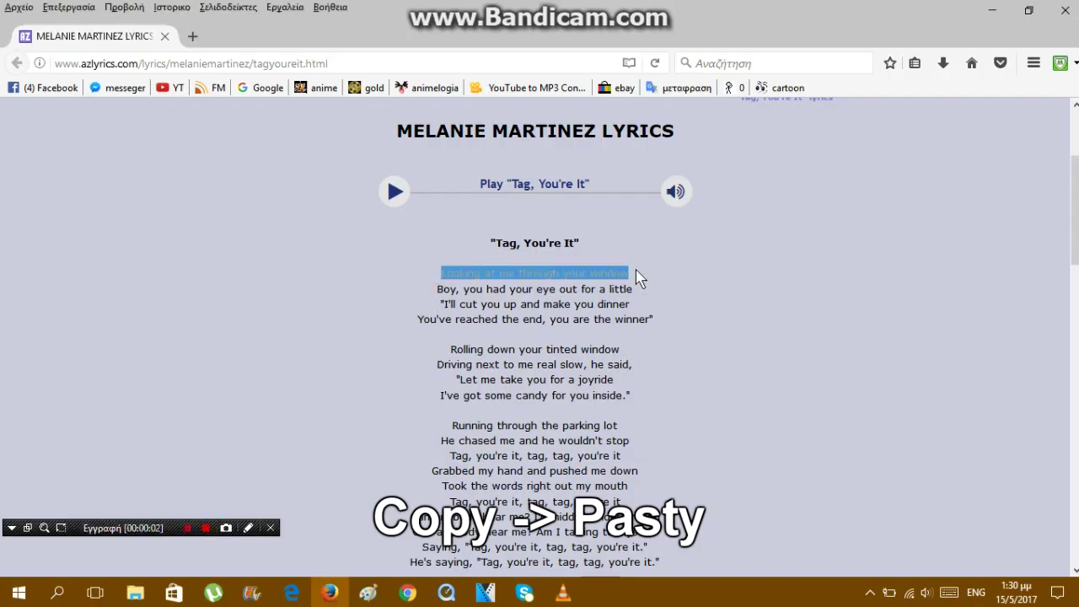
pyautogui.rightClick(621, 275)
pyautogui.click(641, 282)
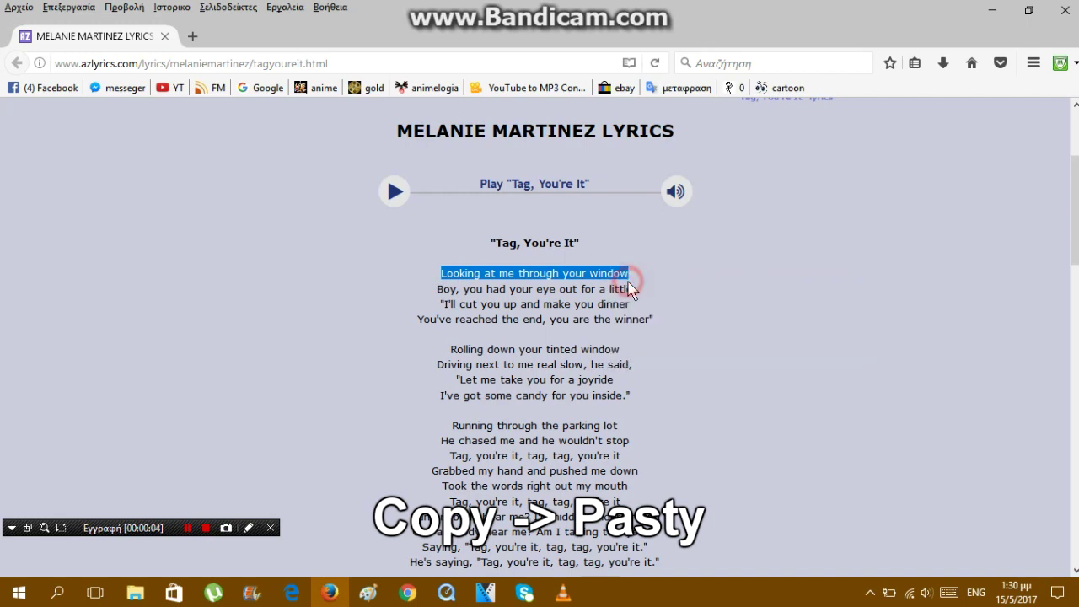
pyautogui.click(486, 593)
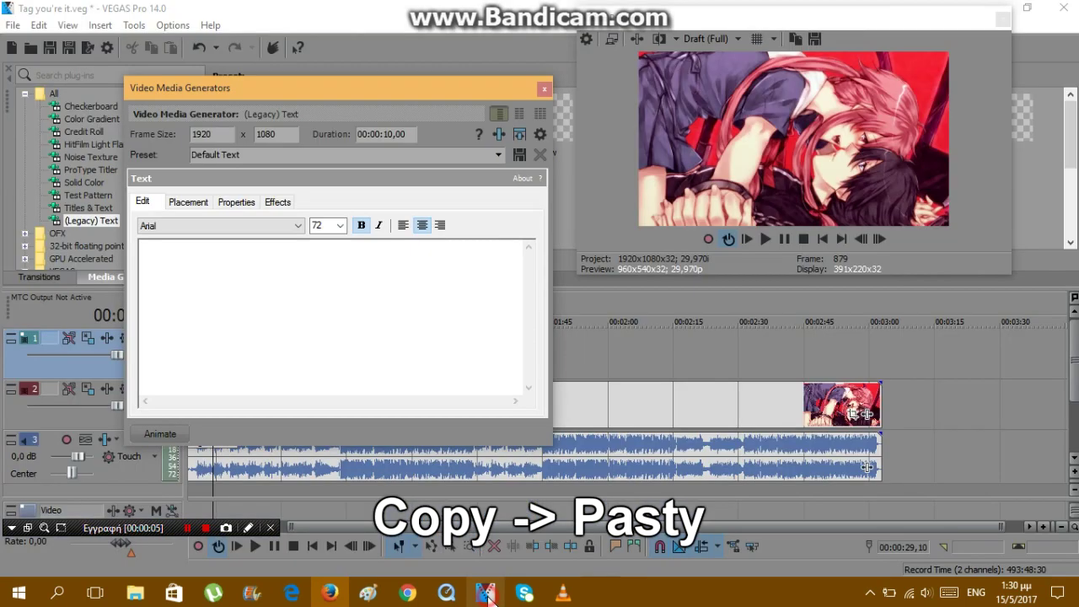
pyautogui.rightClick(397, 290)
pyautogui.click(404, 331)
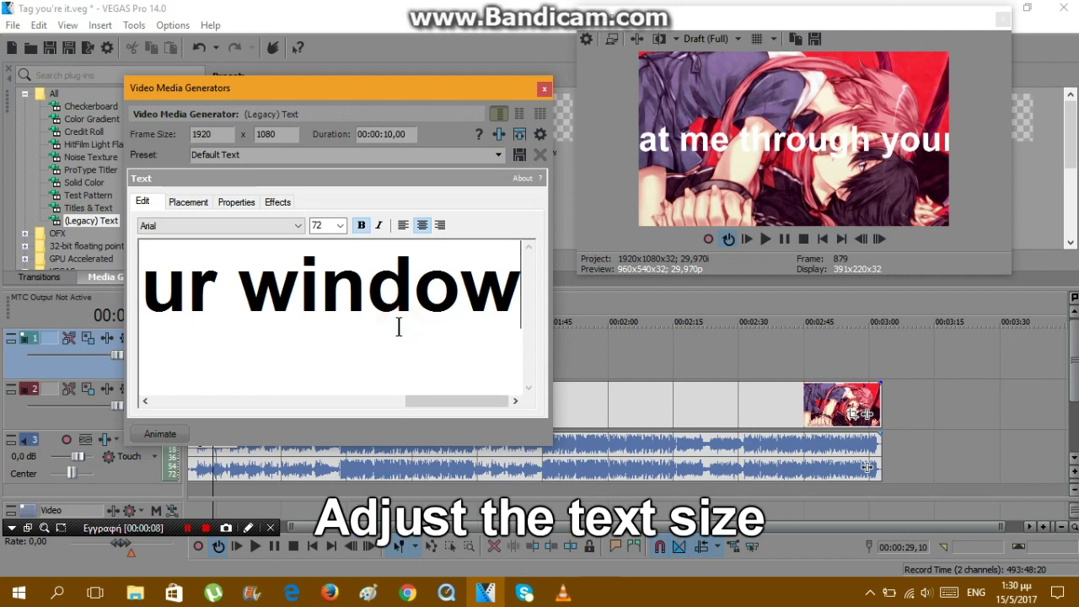
# Step: Set the lyric text's font size to 35
pyautogui.doubleClick(327, 226)
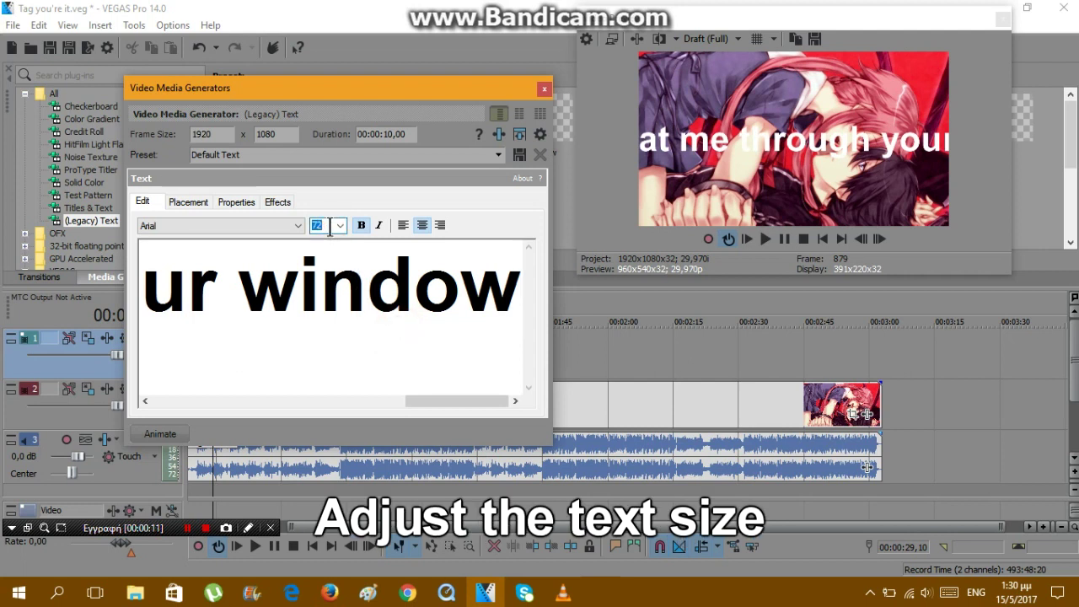
pyautogui.write('35')
pyautogui.click(314, 290)
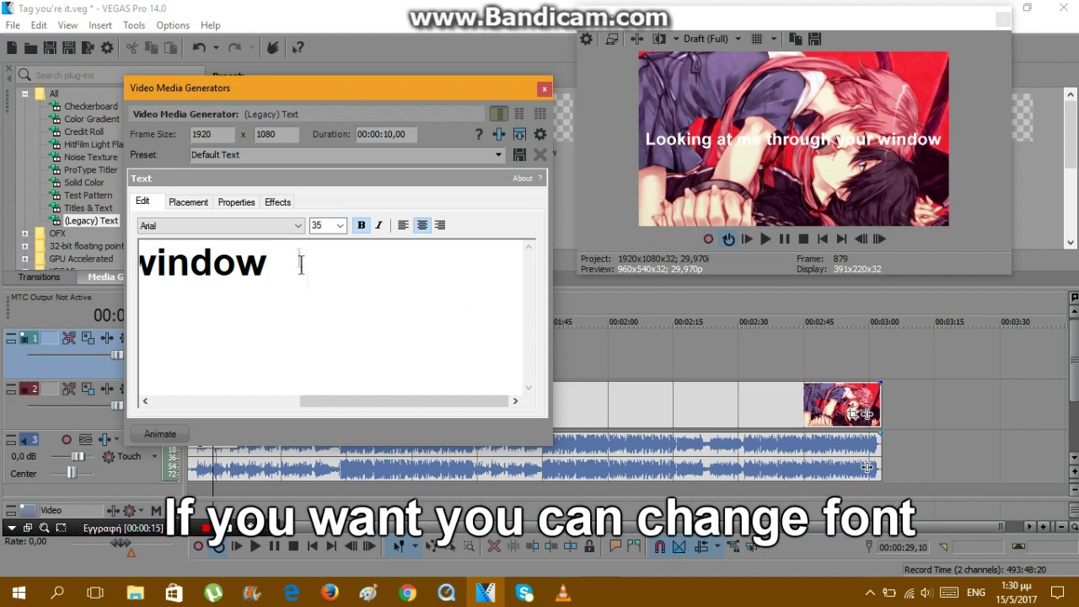
# Step: Try the Arial Baltic and Blackout fonts on the lyric text
pyautogui.click(296, 228)
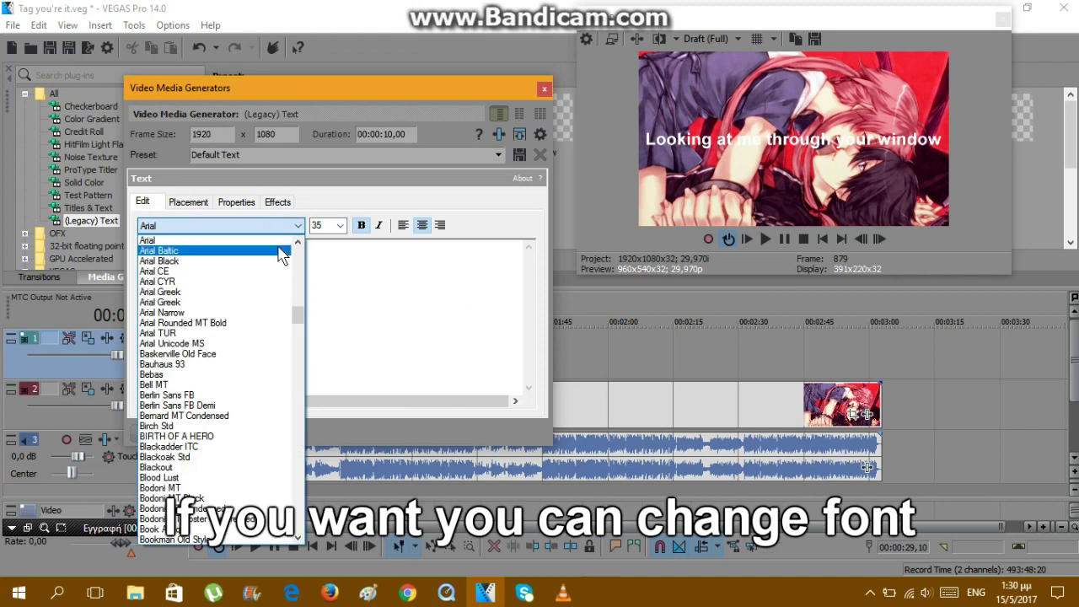
pyautogui.click(282, 252)
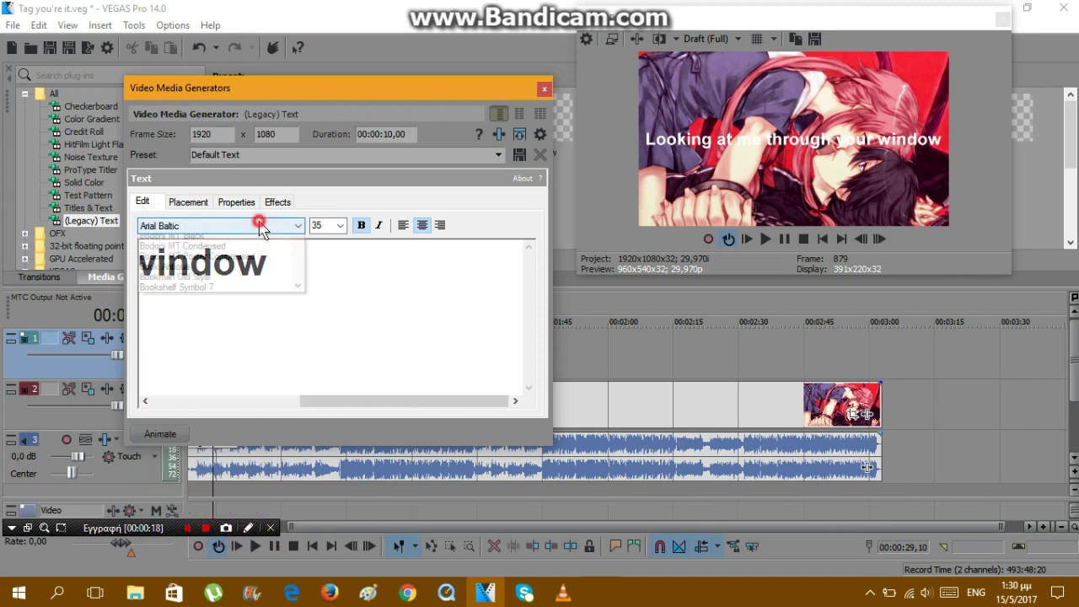
pyautogui.click(261, 226)
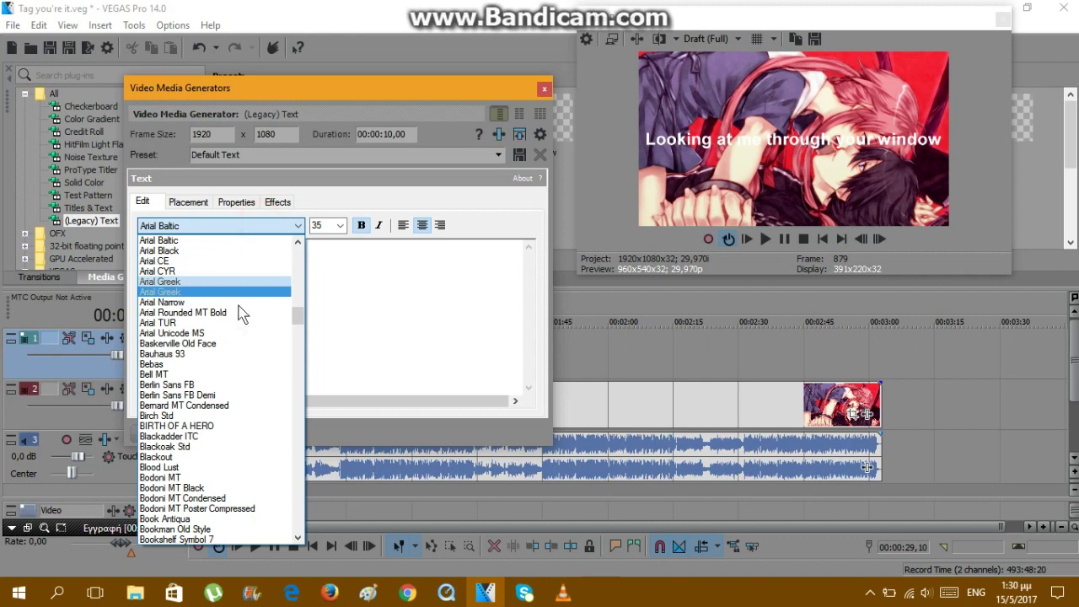
pyautogui.click(196, 456)
# Step: Set the lyric text's font to BIRTH OF A HERO
pyautogui.click(274, 223)
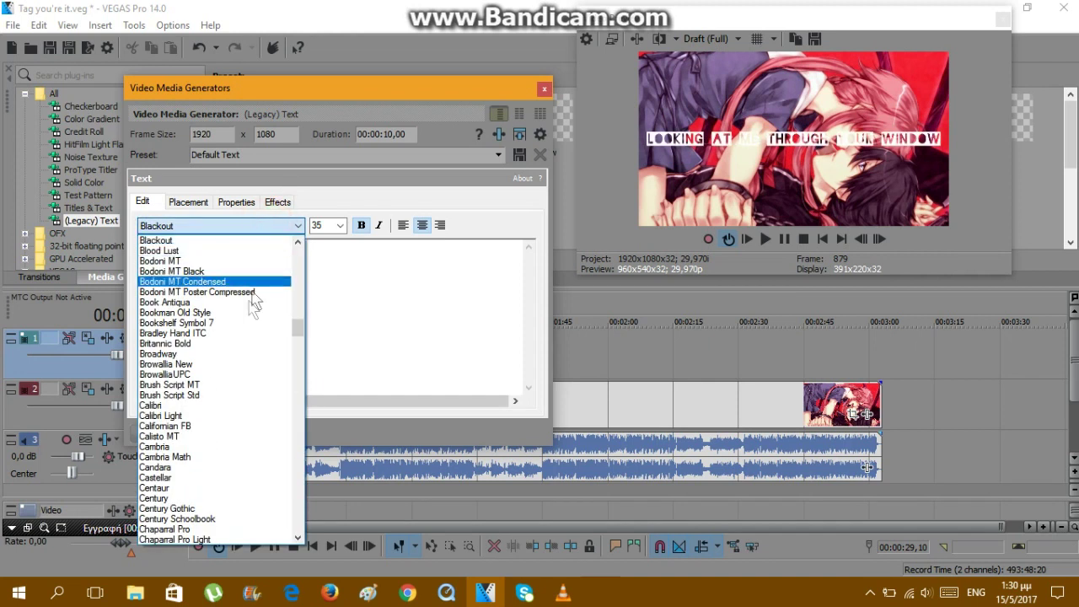
pyautogui.scroll(1, 239, 451)
pyautogui.scroll(2, 239, 452)
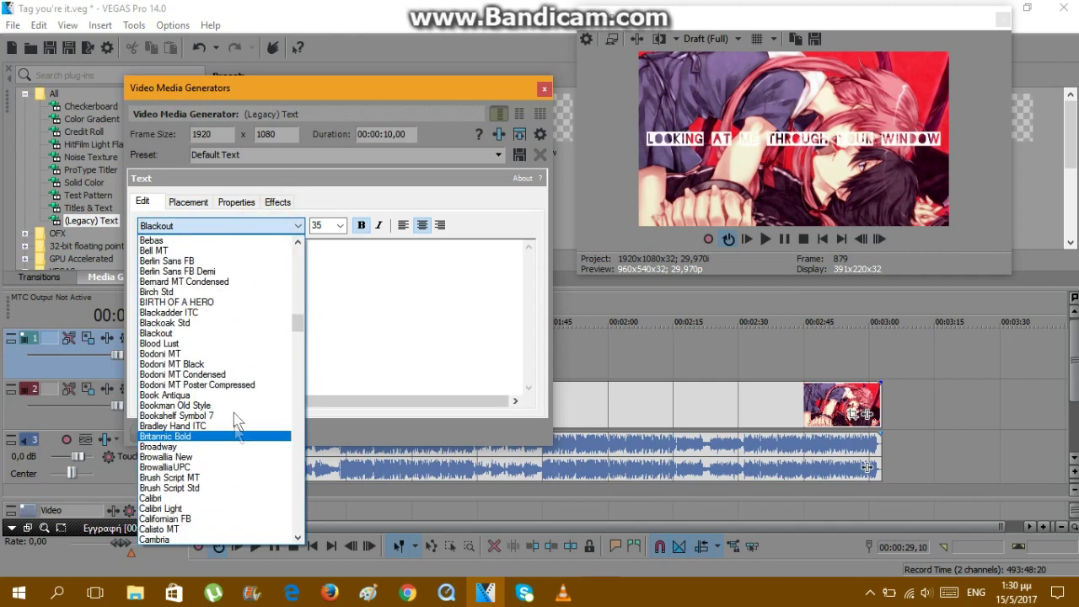
pyautogui.click(209, 301)
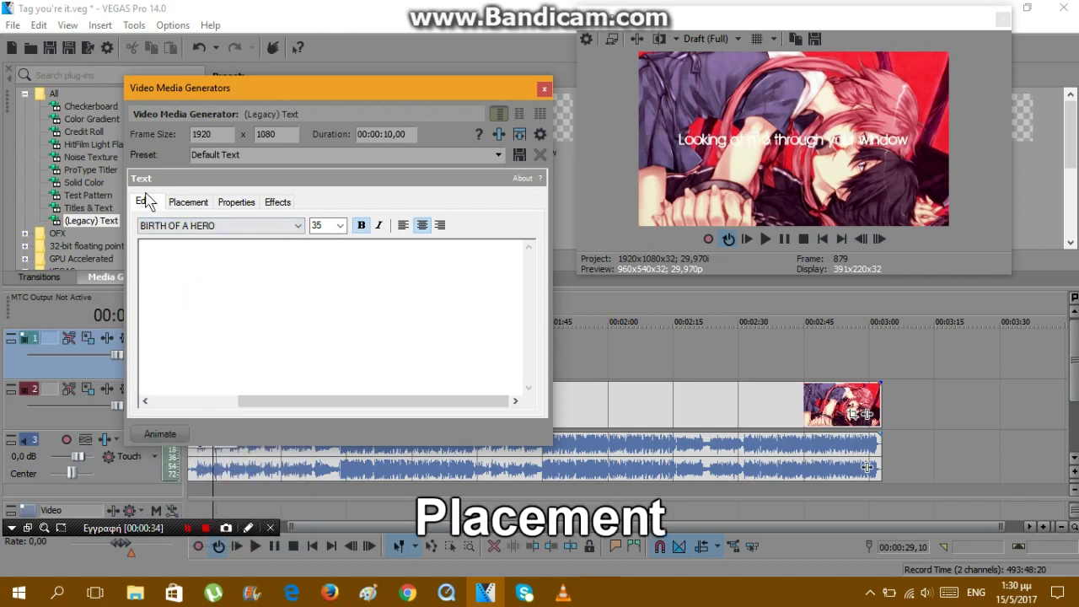
# Step: Place the lyric text near the lower edge of the frame at X 0,000 and Y 0,700
pyautogui.click(184, 202)
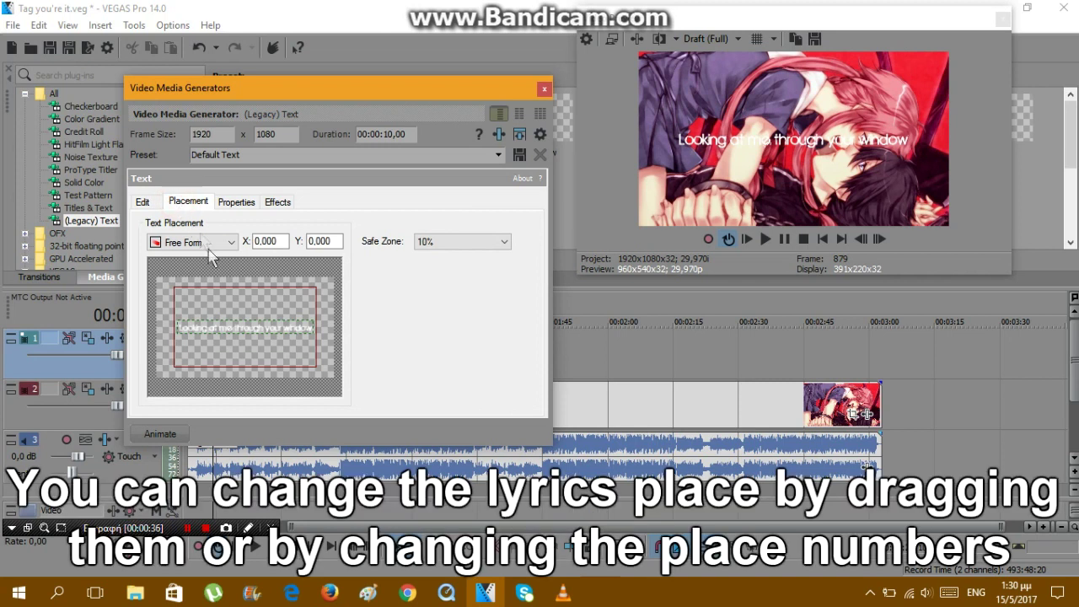
pyautogui.moveTo(236, 329); pyautogui.dragTo(241, 377)
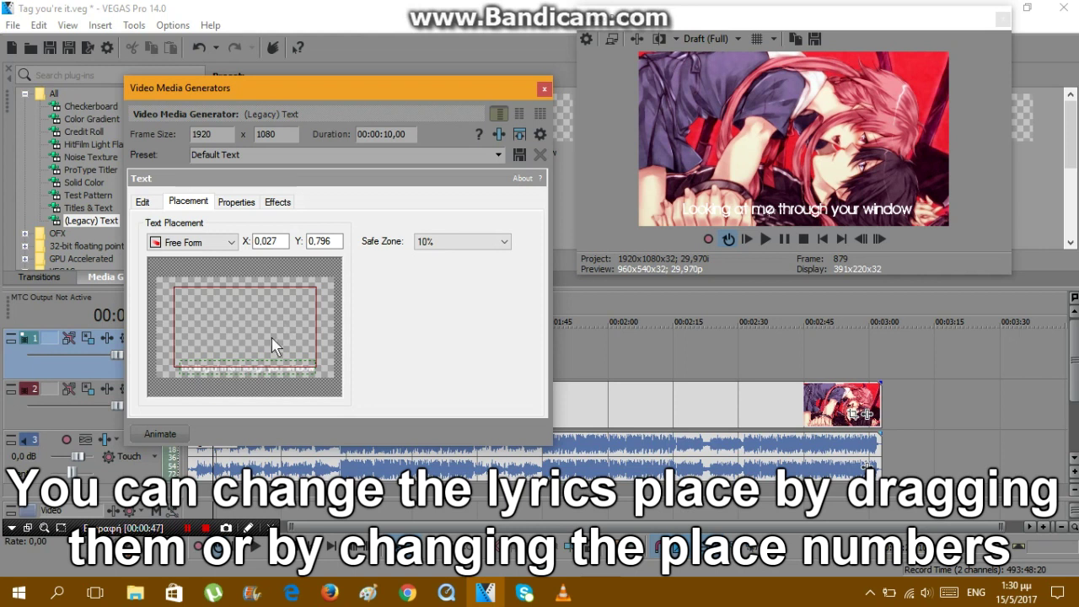
pyautogui.moveTo(320, 241); pyautogui.dragTo(371, 257)
pyautogui.click(269, 242)
pyautogui.press('BackSpace')
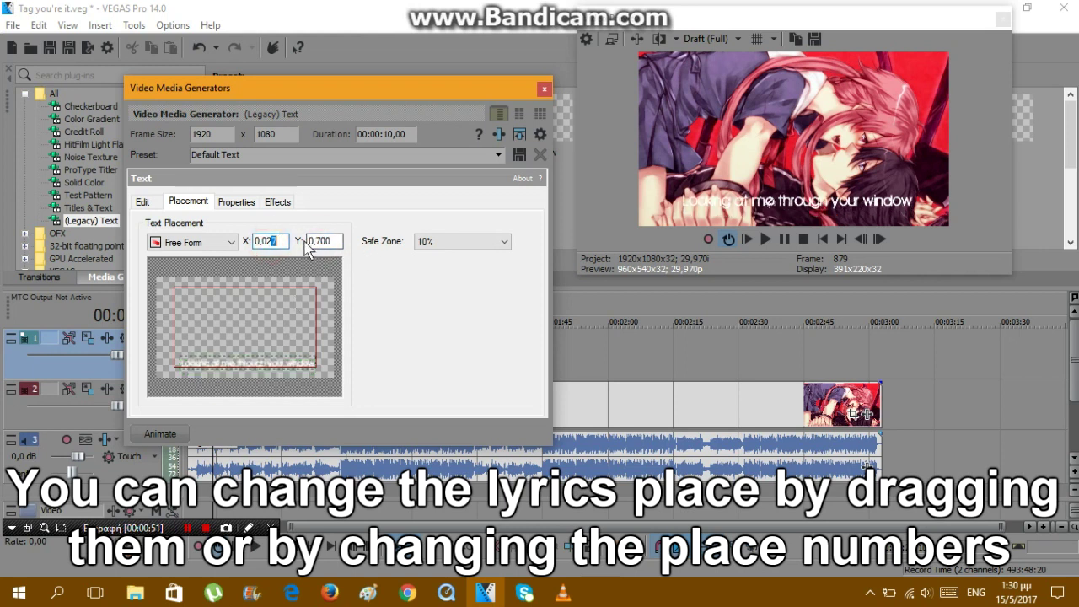
pyautogui.write('00')
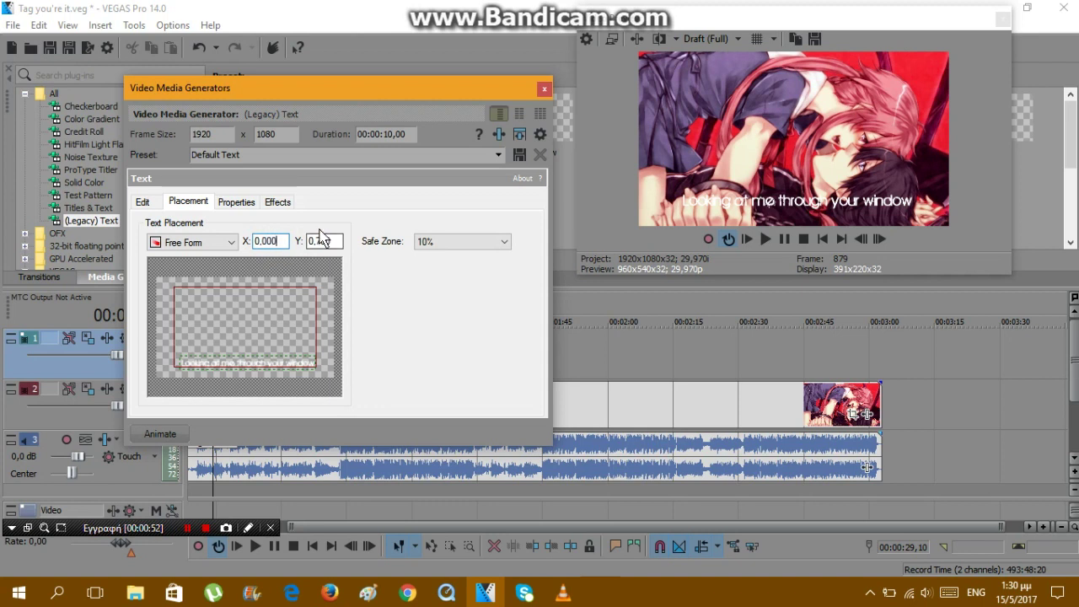
# Step: Change the lyric text's color to a pink sampled from the character's hair in the preview picture
pyautogui.click(246, 207)
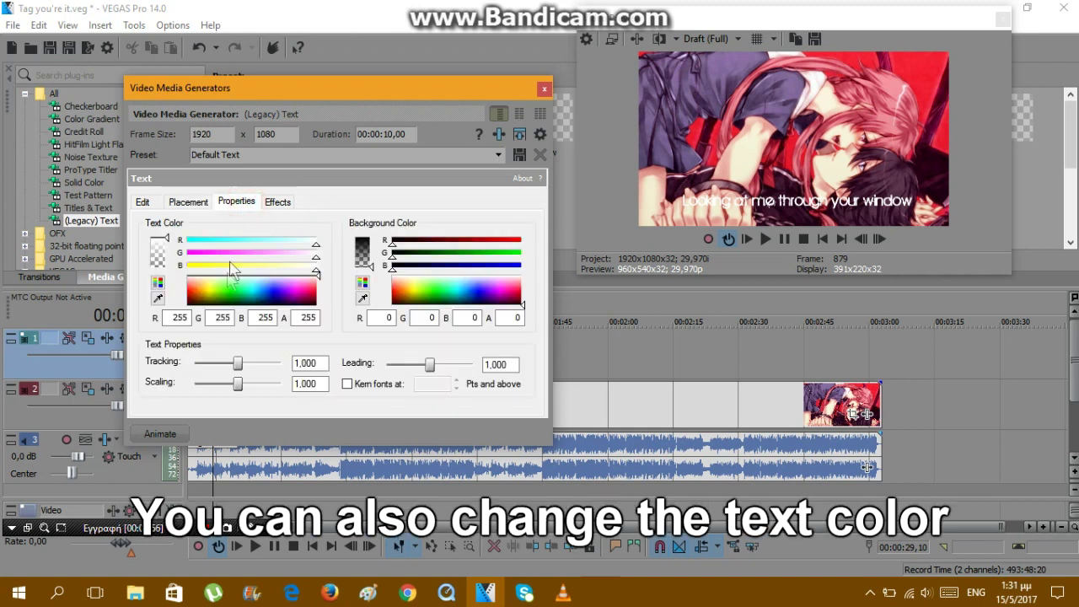
pyautogui.click(295, 288)
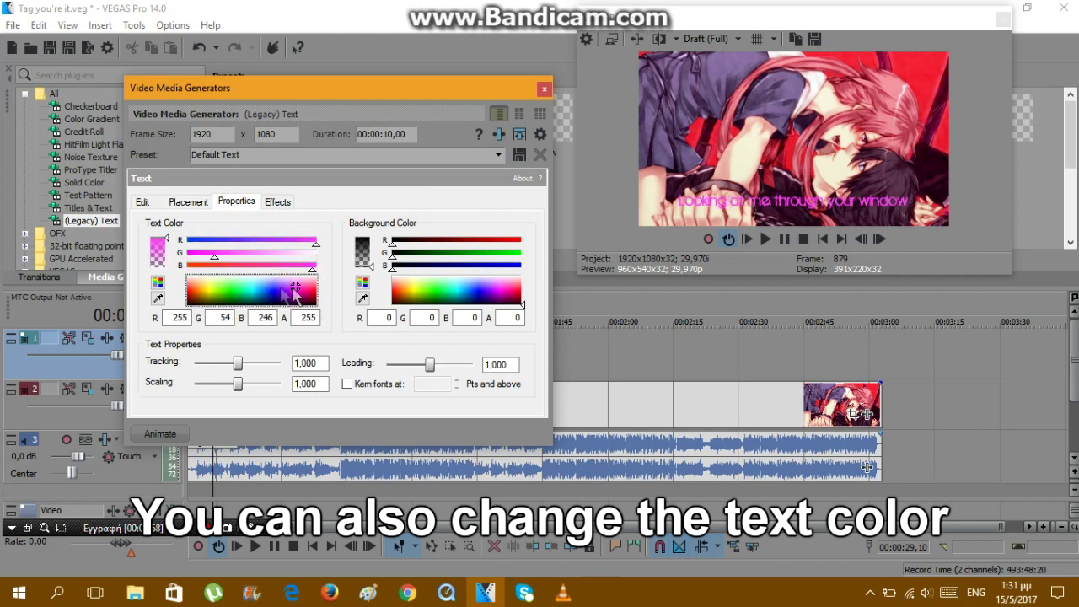
pyautogui.click(194, 290)
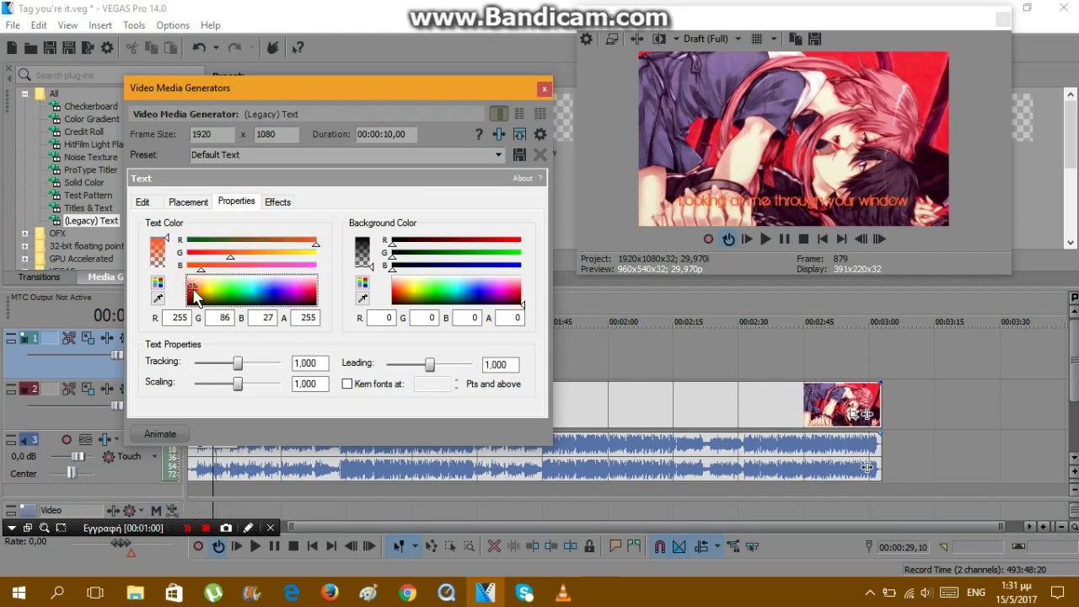
pyautogui.click(159, 299)
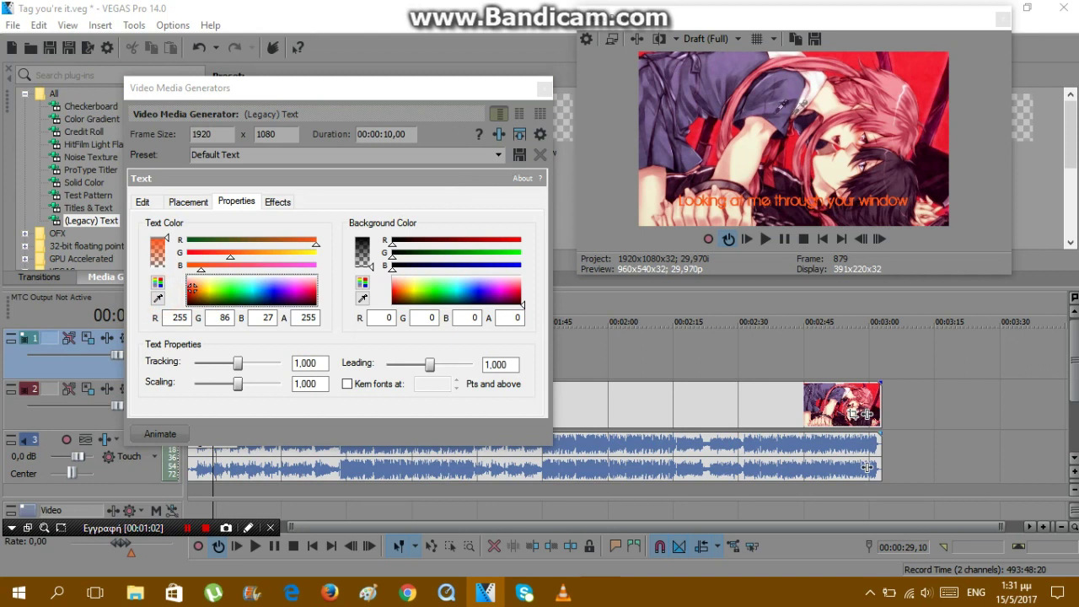
pyautogui.click(899, 89)
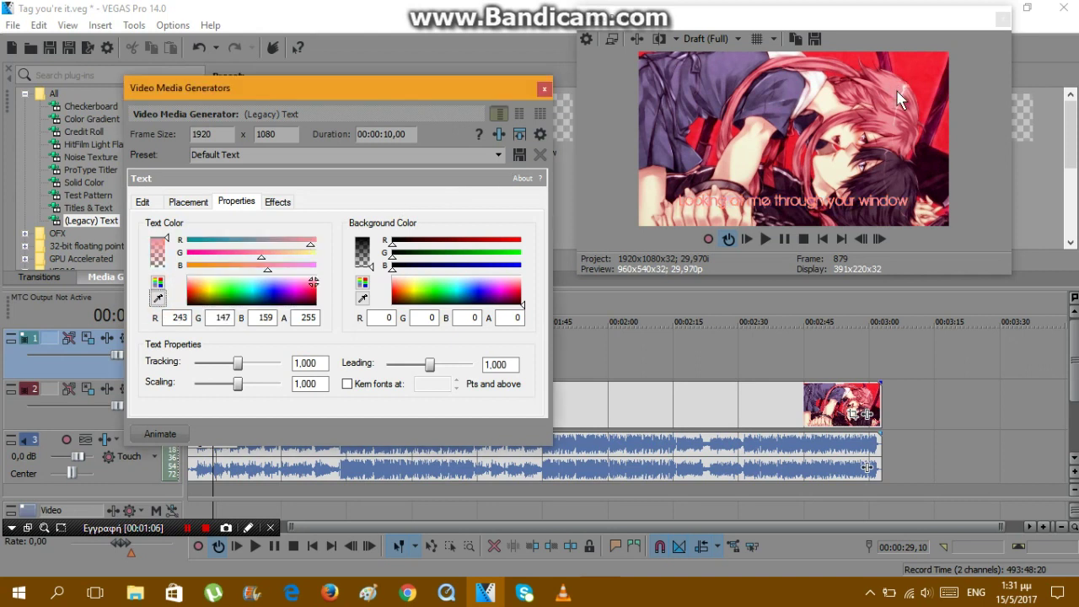
# Step: Round the lyric text's color values to R 240, G 140 and B 150
pyautogui.click(184, 321)
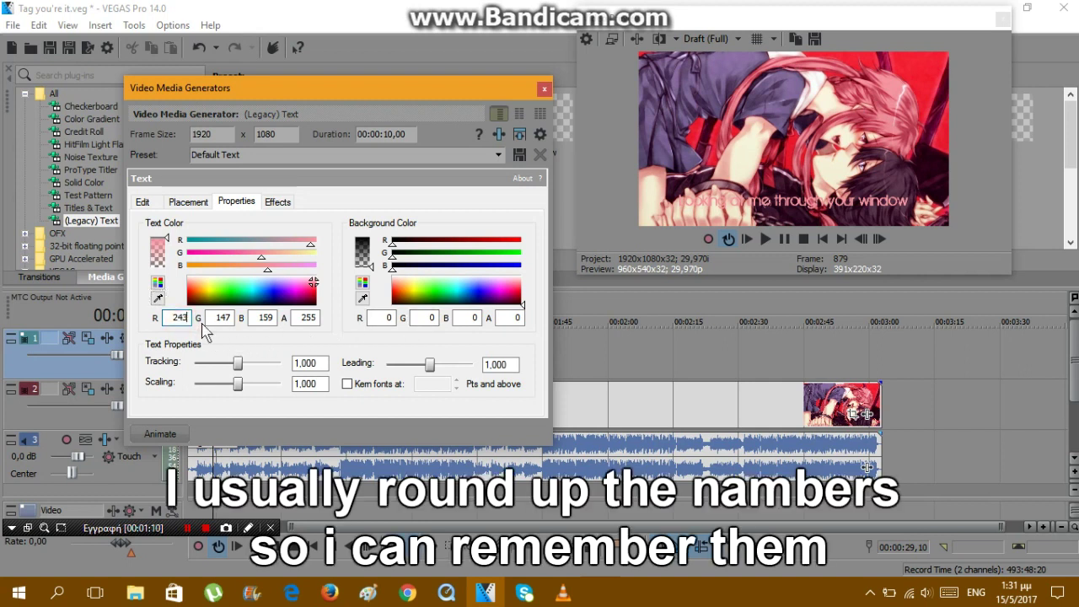
pyautogui.press('BackSpace')
pyautogui.write('0')
pyautogui.click(221, 317)
pyautogui.press('BackSpace')
pyautogui.write('0')
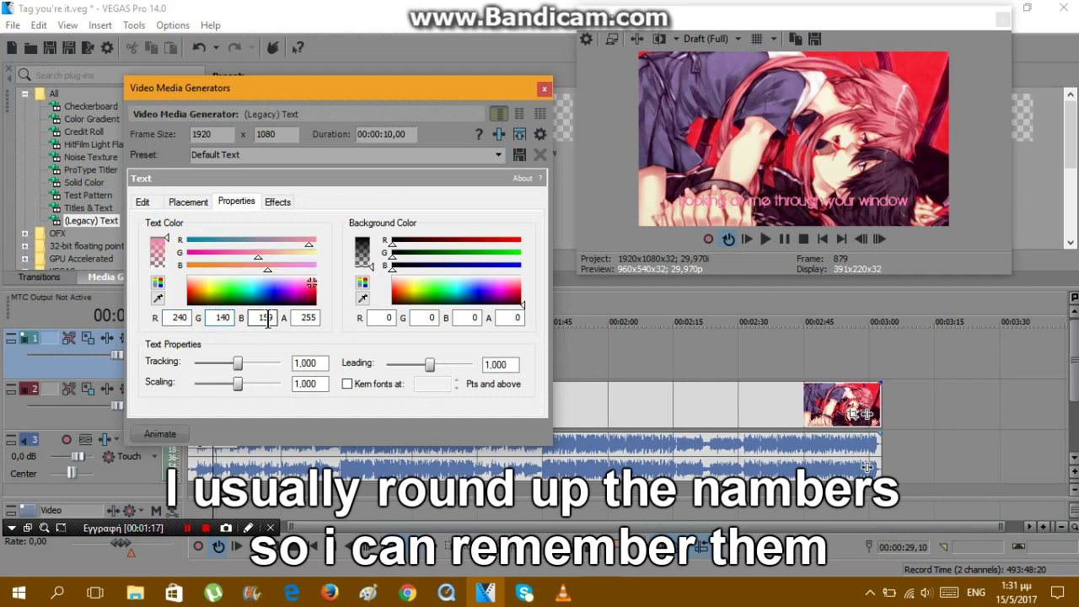
pyautogui.click(268, 318)
pyautogui.press('BackSpace')
pyautogui.write('0')
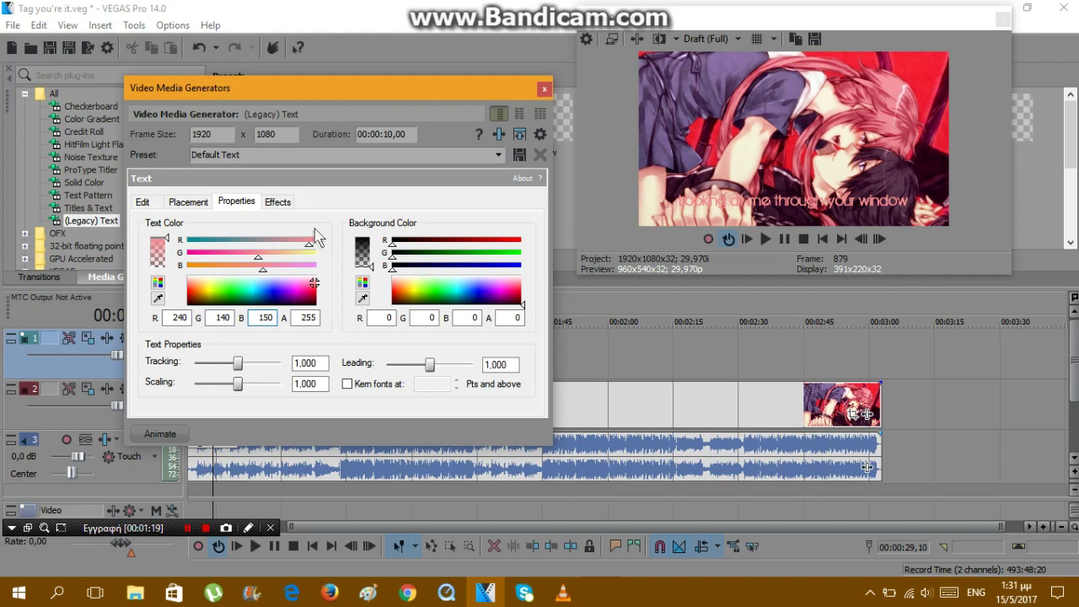
# Step: Draw a black outline around the lyric text and close the text generator window
pyautogui.click(286, 209)
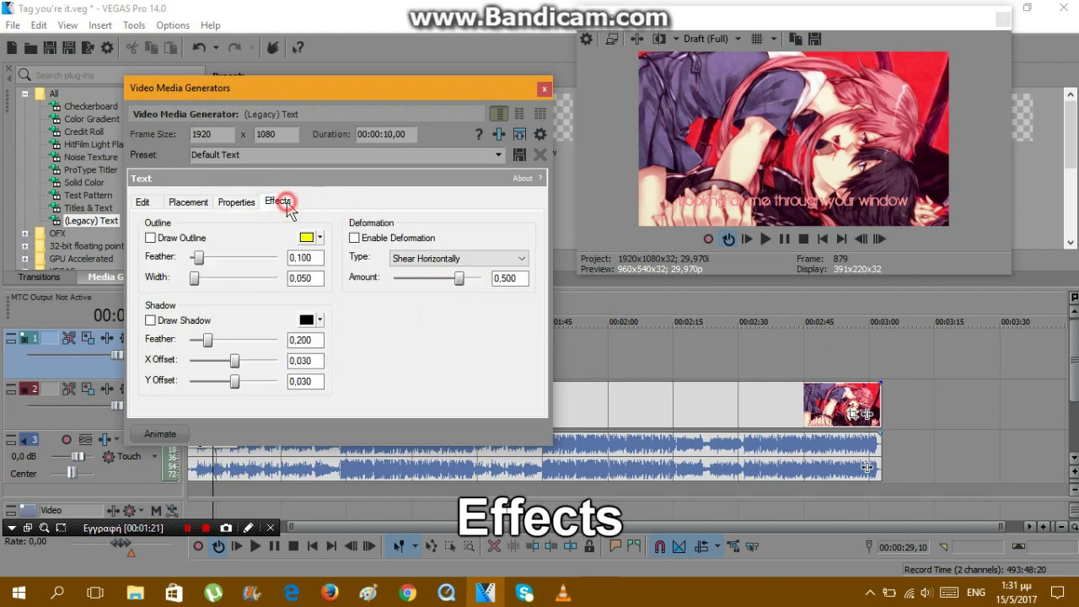
pyautogui.click(308, 238)
pyautogui.click(429, 317)
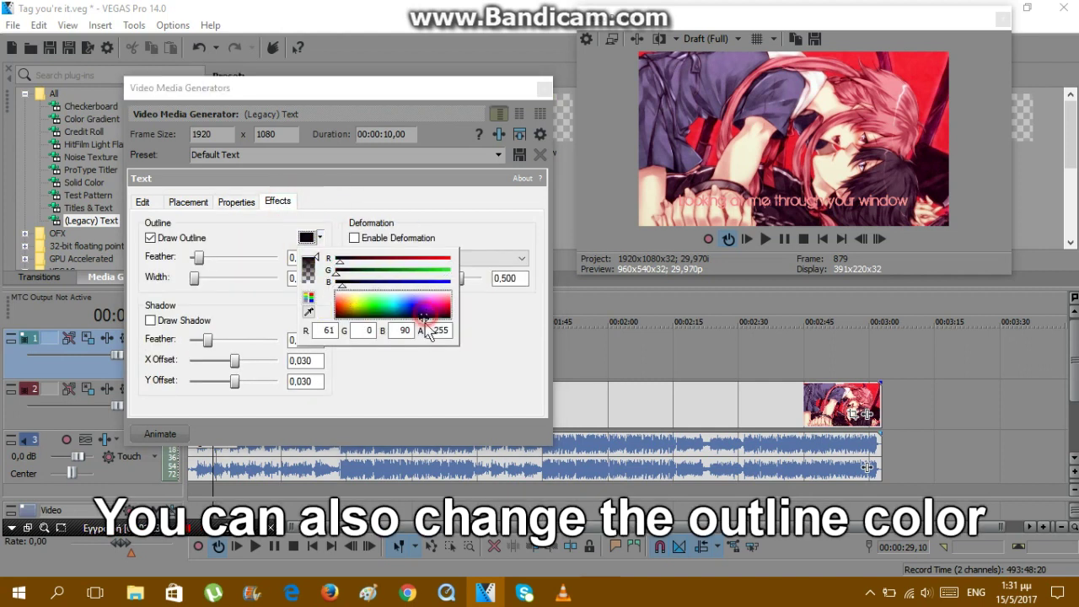
pyautogui.click(433, 390)
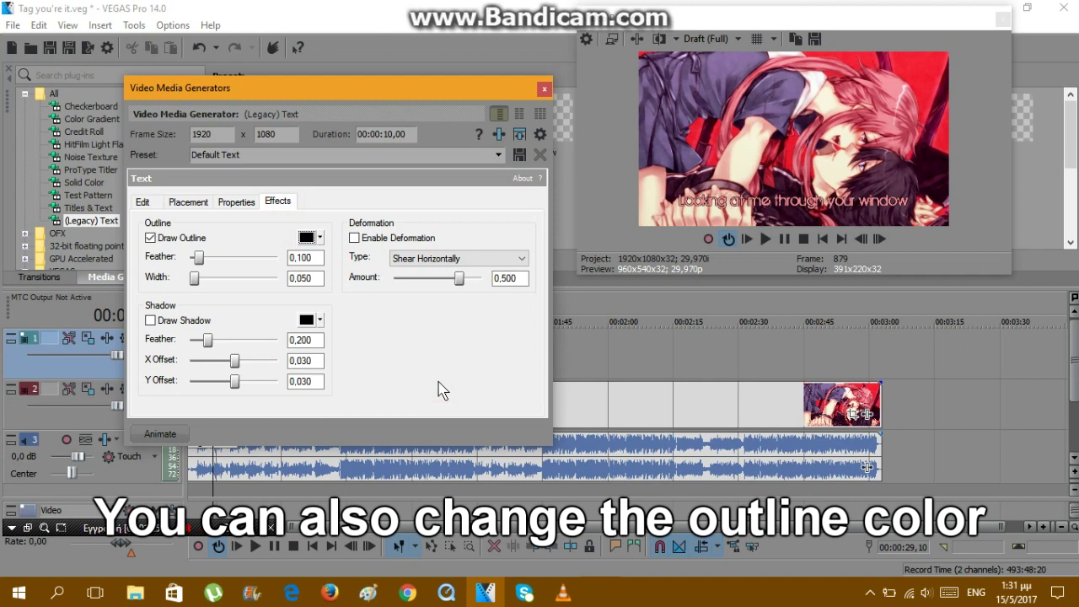
pyautogui.click(544, 89)
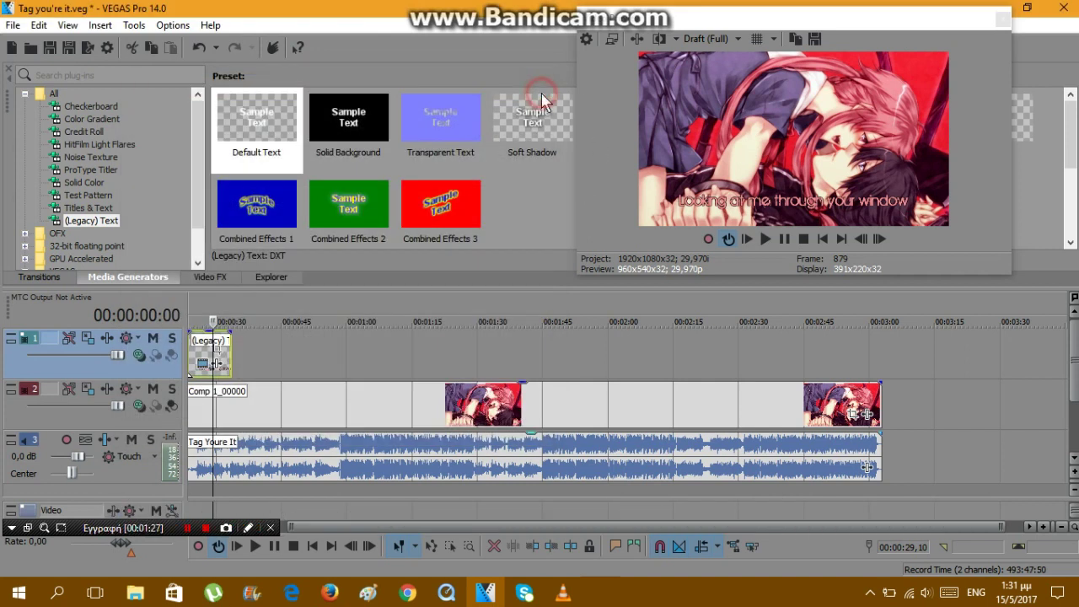
# Step: Return to the start of the project and move the Tag Youre It audio event to the beginning of the timeline
pyautogui.click(827, 240)
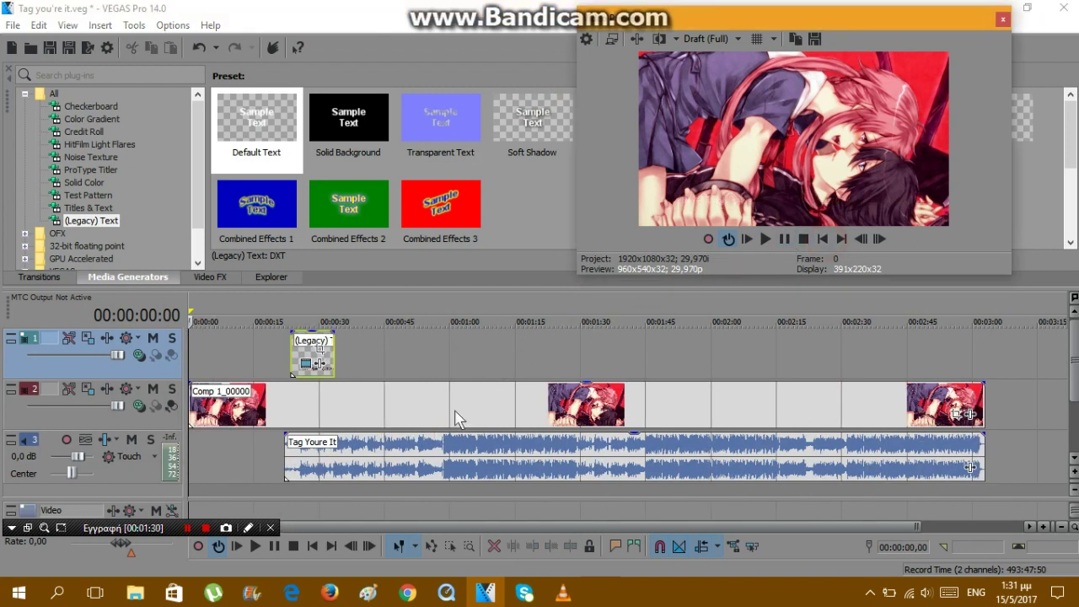
pyautogui.moveTo(410, 458); pyautogui.dragTo(244, 466)
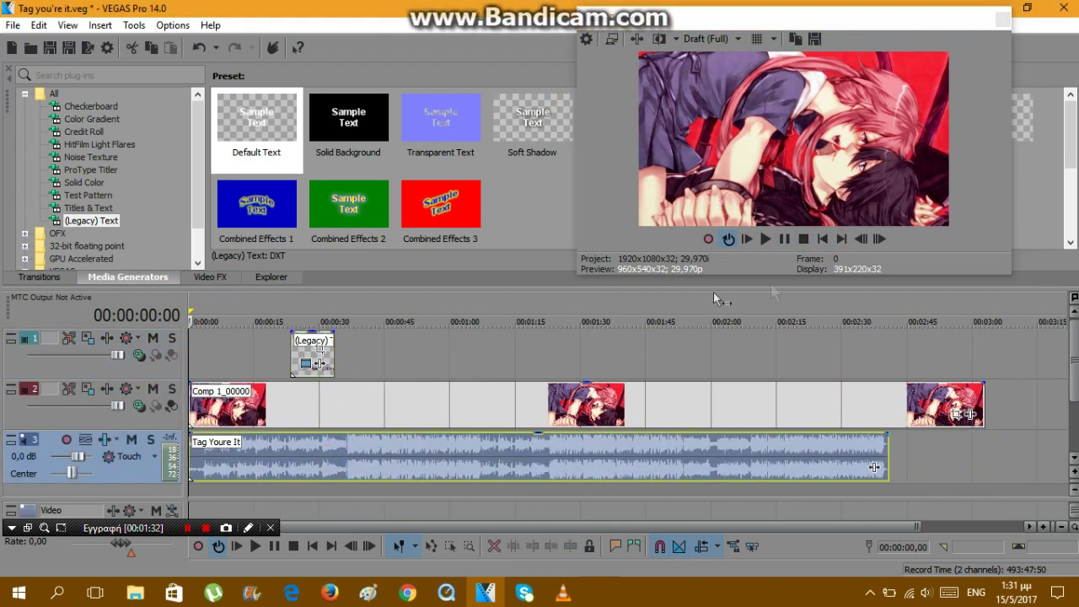
# Step: Play the song to find where the first lyric begins and move the text event to start at about 00:00:04,17
pyautogui.click(766, 238)
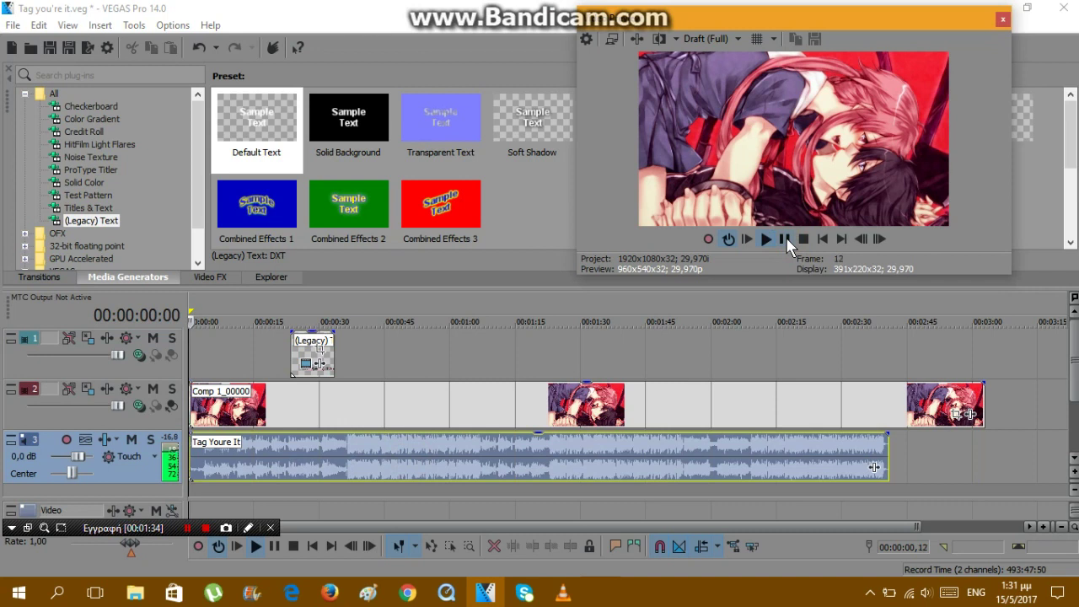
pyautogui.scroll(3, 621, 373)
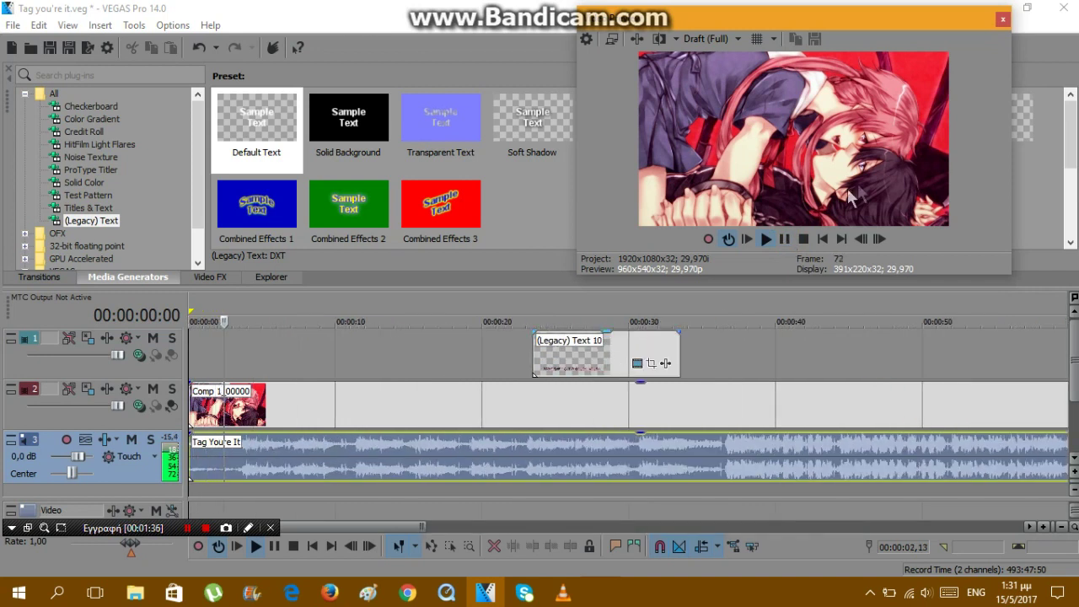
pyautogui.click(794, 237)
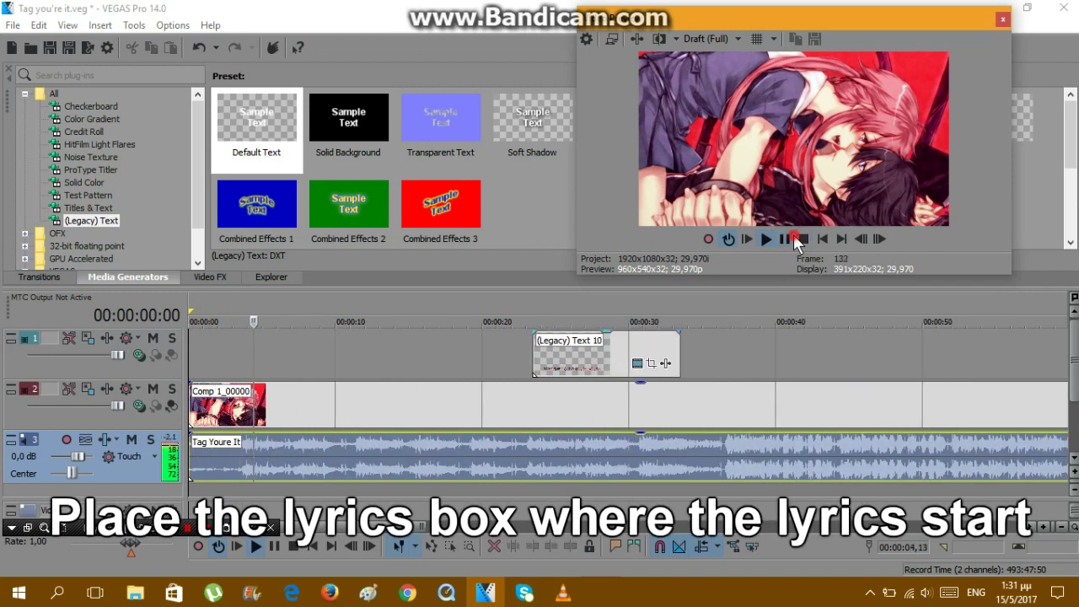
pyautogui.moveTo(611, 363); pyautogui.dragTo(326, 360)
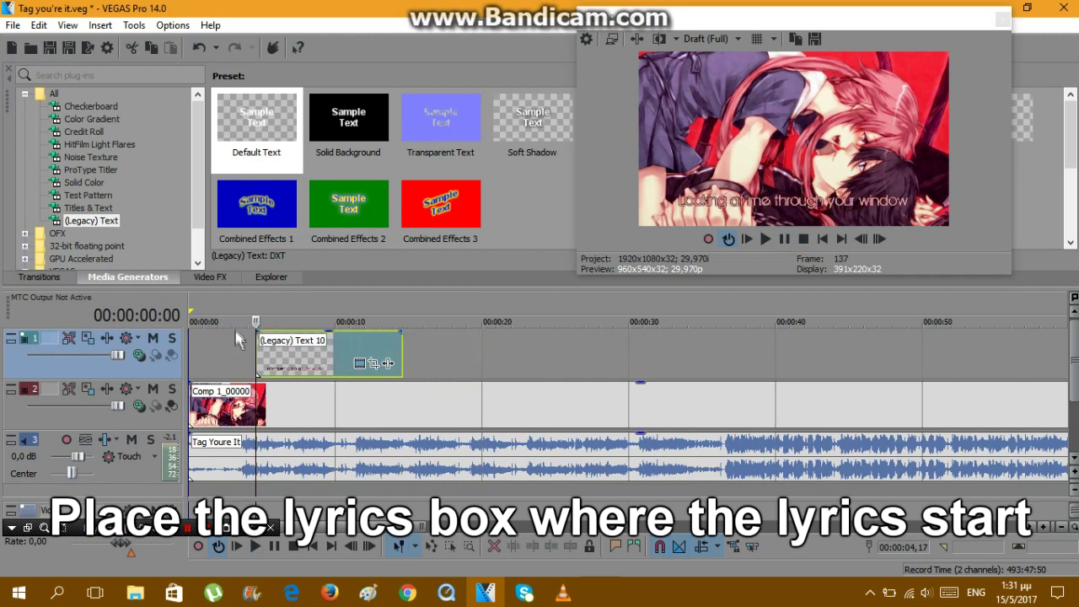
# Step: Refine the text event's timing by moving it earlier to start at about 00:00:03,25, where the first lyric begins
pyautogui.click(1045, 528)
pyautogui.click(1062, 528)
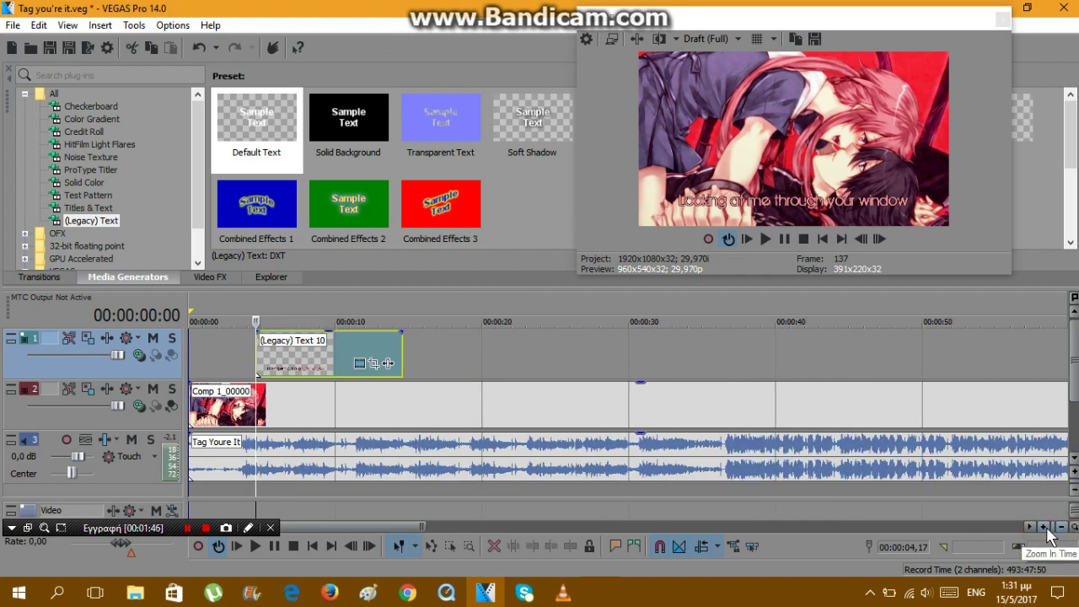
pyautogui.click(1045, 528)
pyautogui.click(1045, 528)
pyautogui.click(1045, 528)
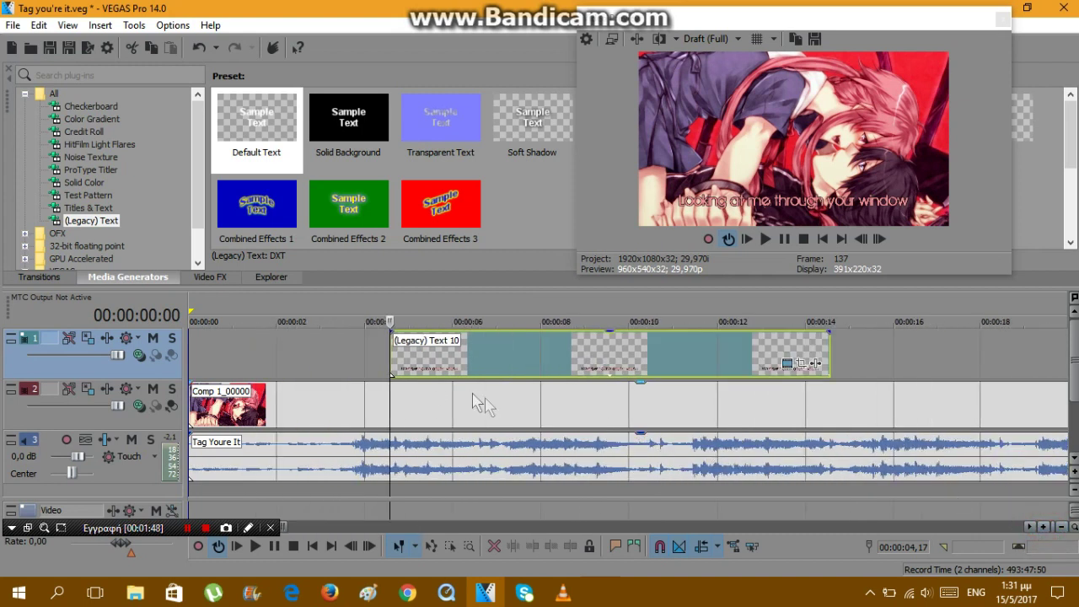
pyautogui.click(354, 304)
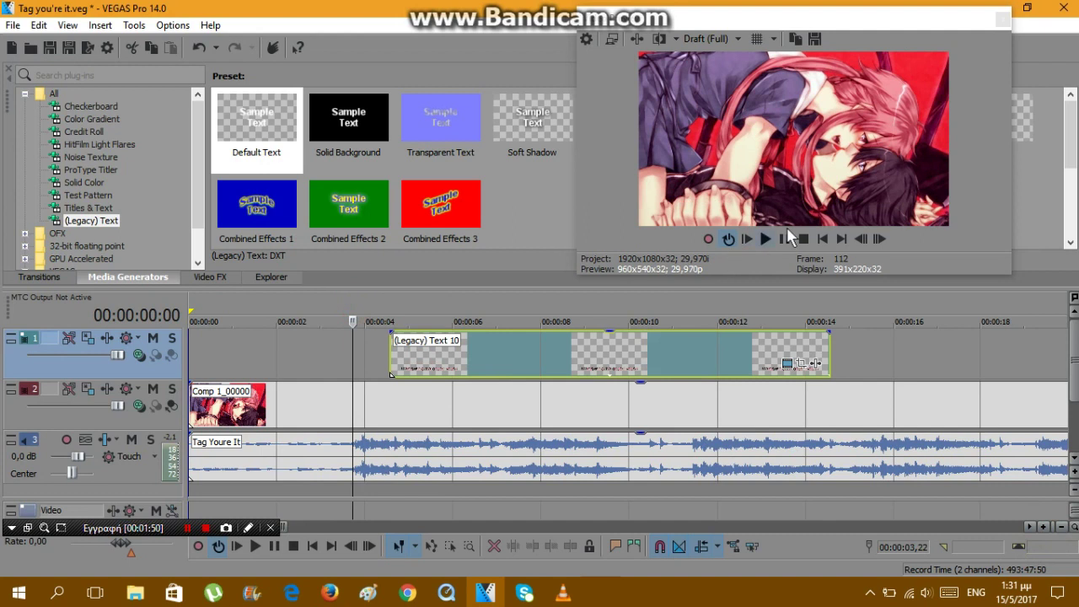
pyautogui.click(371, 371)
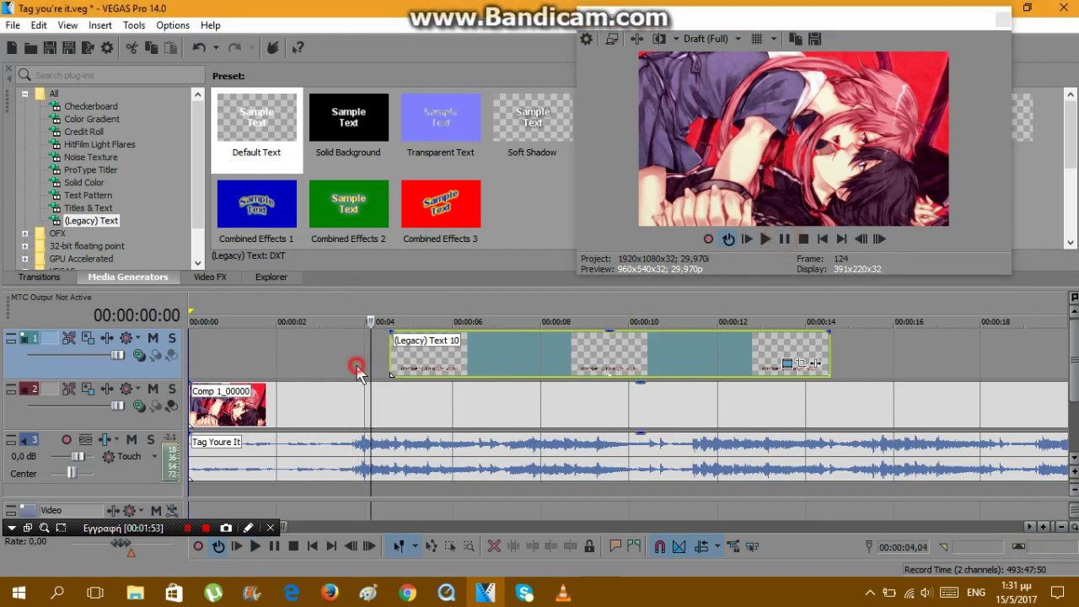
pyautogui.moveTo(504, 353); pyautogui.dragTo(466, 353)
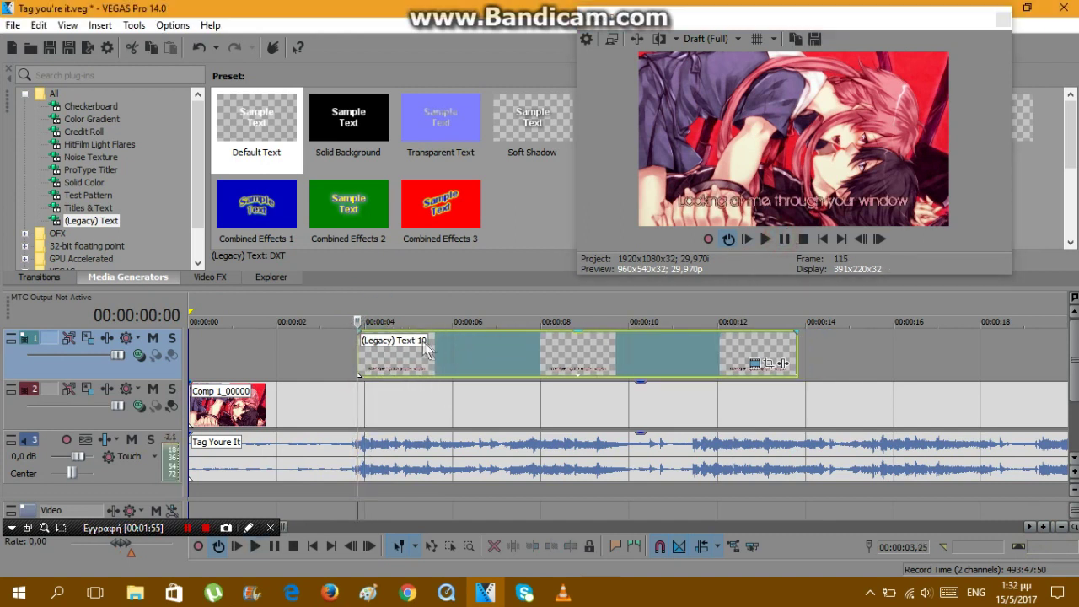
# Step: Play the song from about 00:00:03,01 to find where the first lyric ends and trim the text event to end at about 00:00:06,11
pyautogui.click(323, 304)
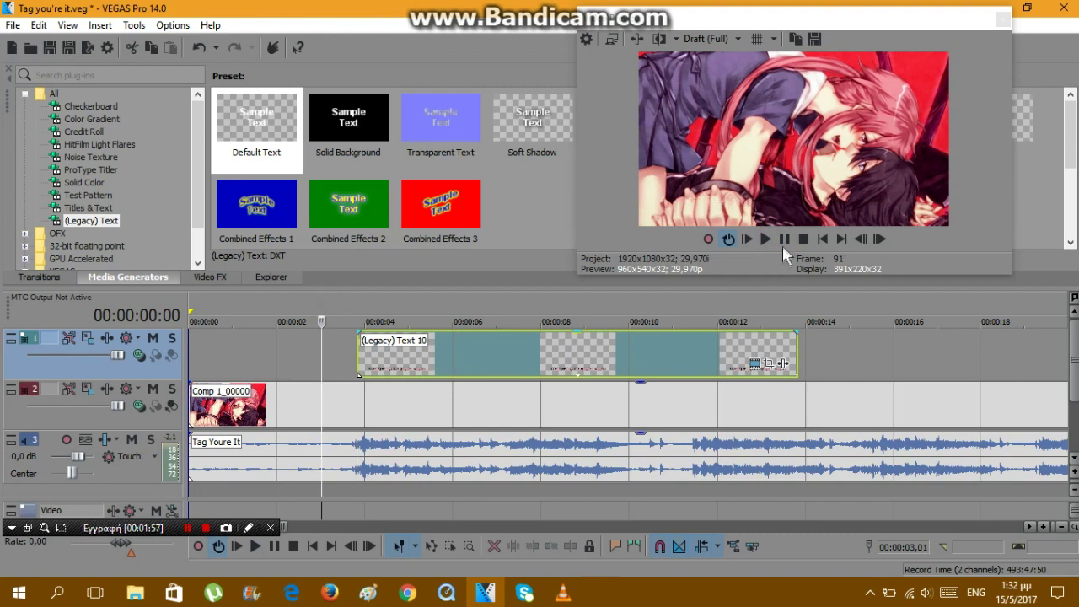
pyautogui.click(783, 245)
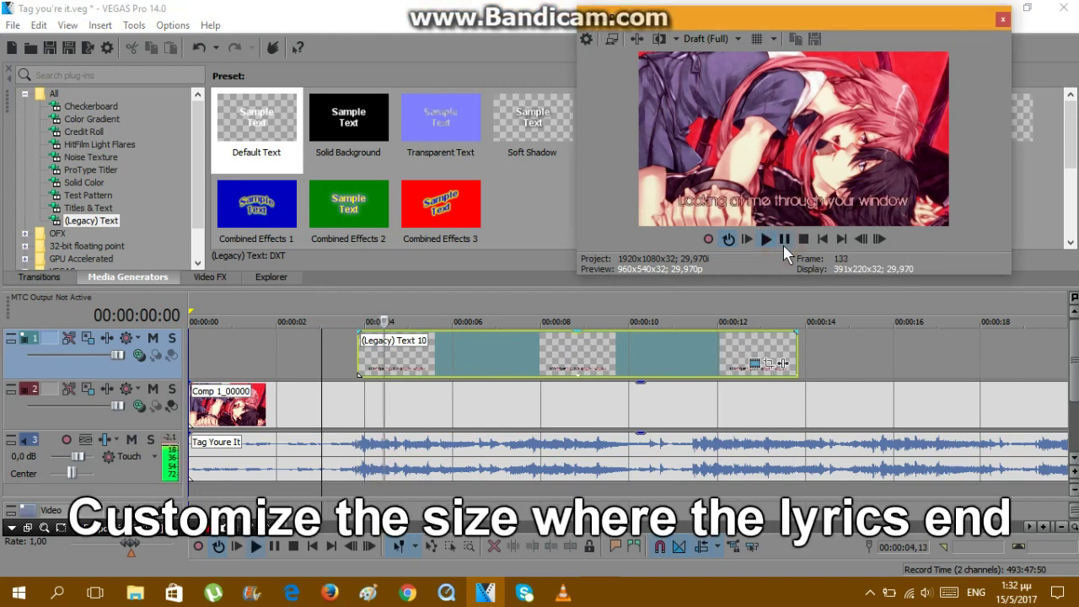
pyautogui.click(783, 241)
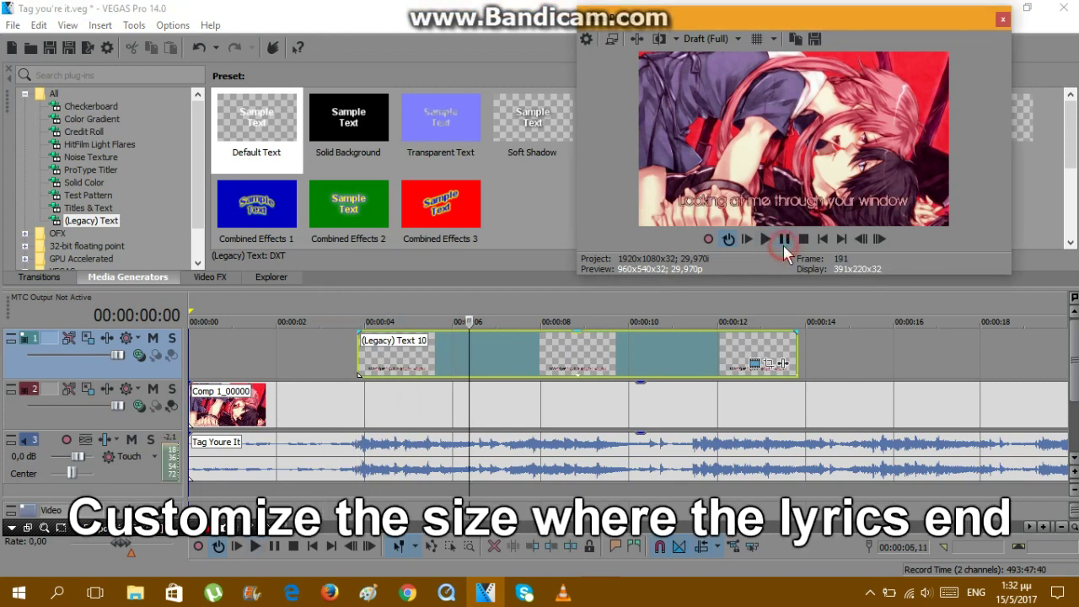
pyautogui.moveTo(797, 349); pyautogui.dragTo(475, 346)
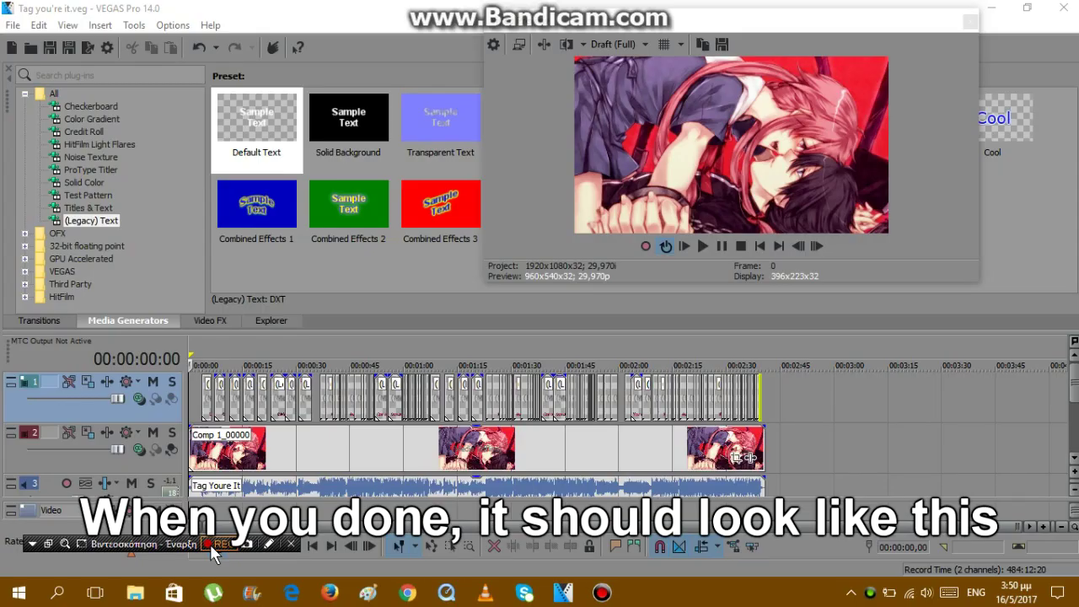
# Step: Play the completed timeline from the start to check the timing of the lyric text events against the song
pyautogui.click(1044, 527)
pyautogui.click(1043, 527)
pyautogui.click(1043, 527)
pyautogui.click(703, 246)
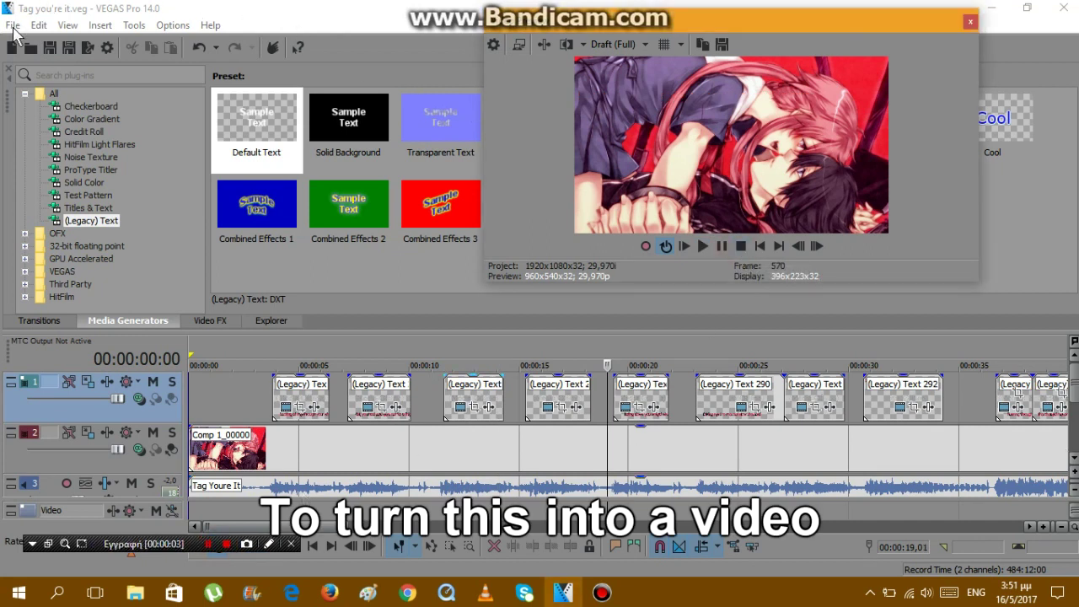
# Step: Render the project to the Desktop as Tag you're it.mxf using the HD EX 1920x1080-60i template
pyautogui.click(12, 25)
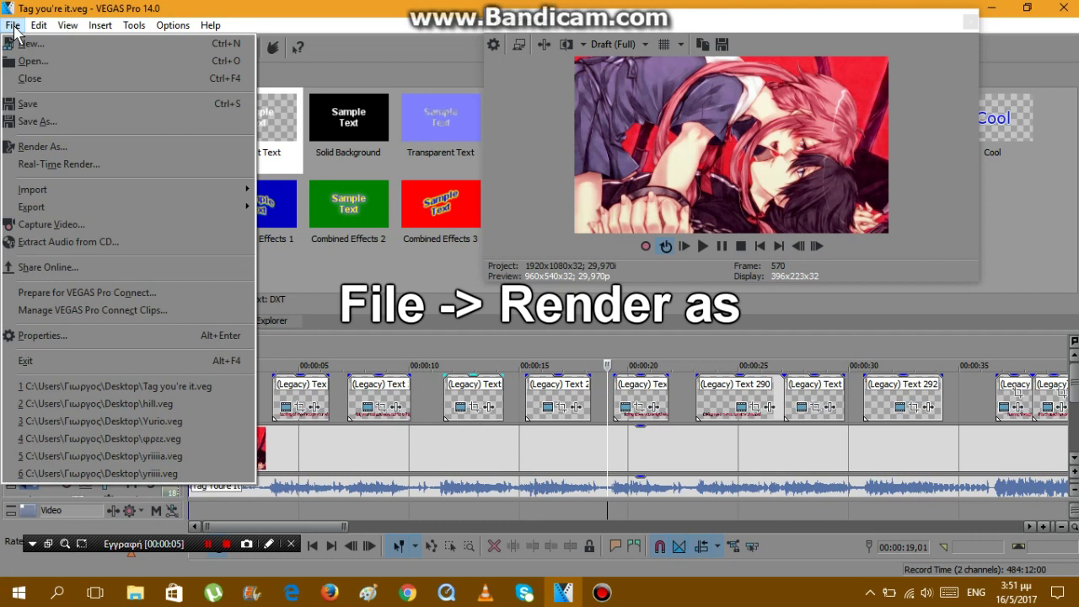
pyautogui.click(88, 148)
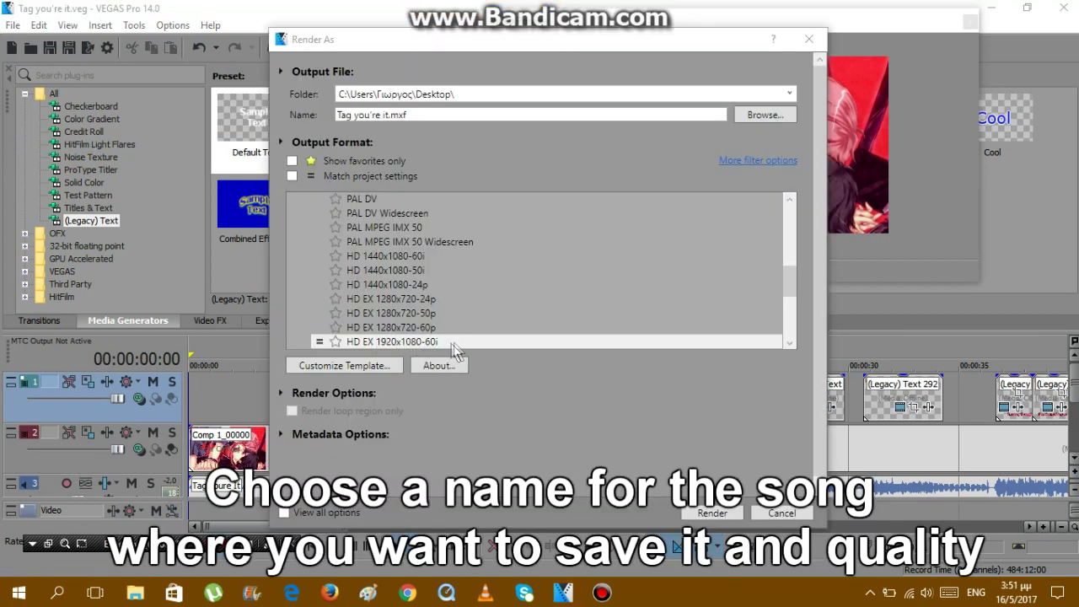
pyautogui.click(460, 343)
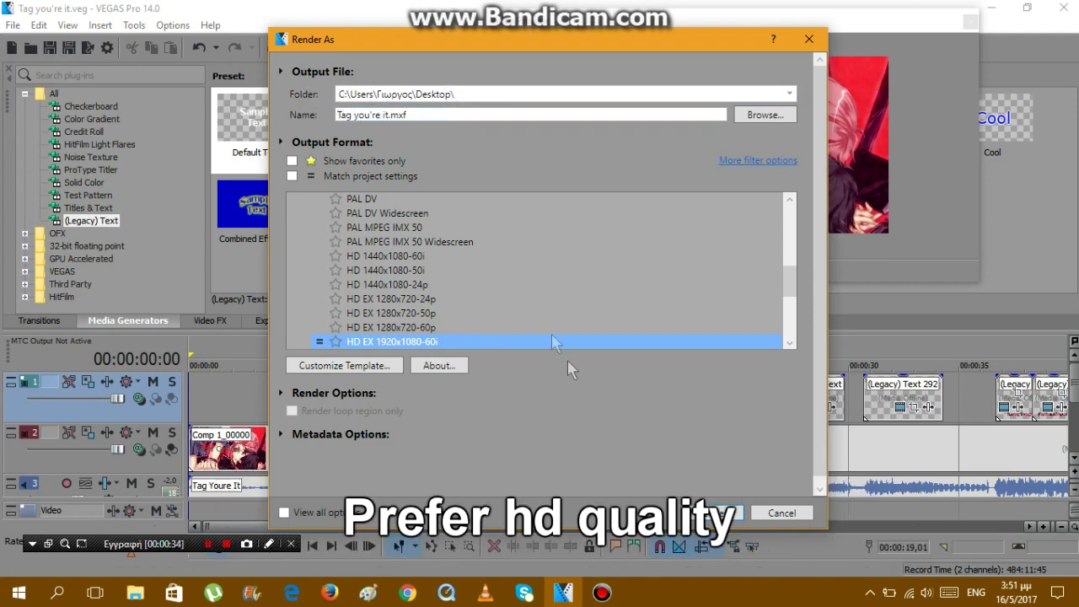
pyautogui.click(693, 514)
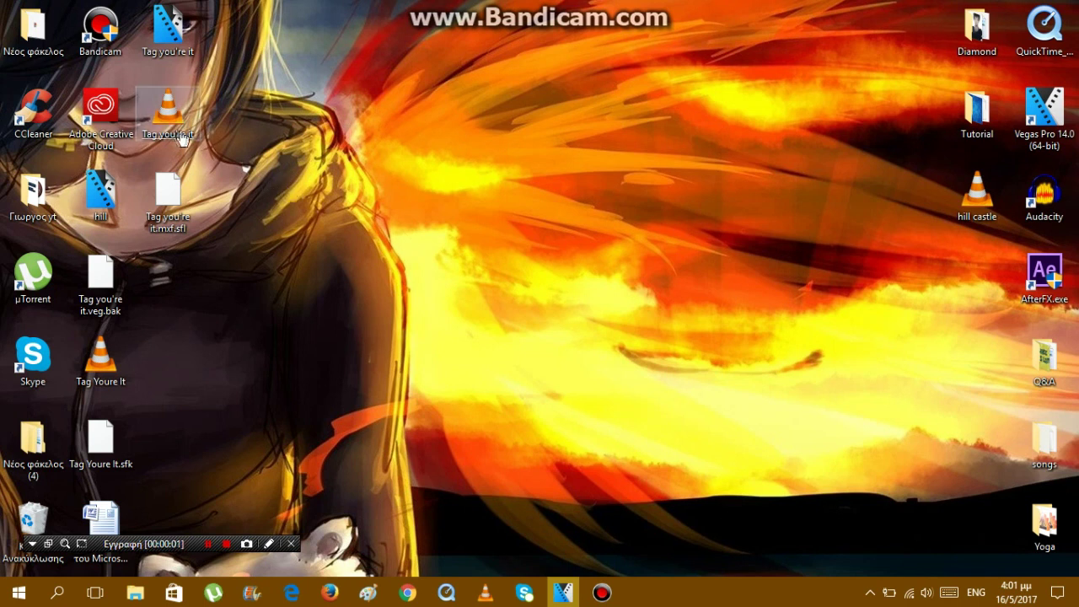
# Step: Open the rendered Tag you're it video from the desktop in VLC and watch its opening
pyautogui.doubleClick(169, 126)
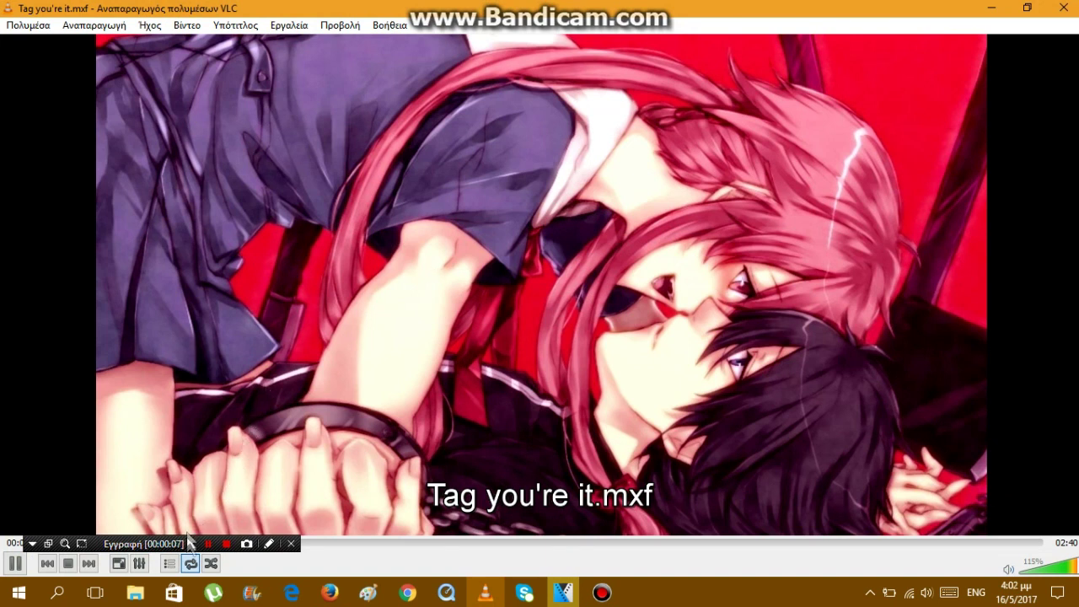
pyautogui.moveTo(189, 546); pyautogui.dragTo(191, 564)
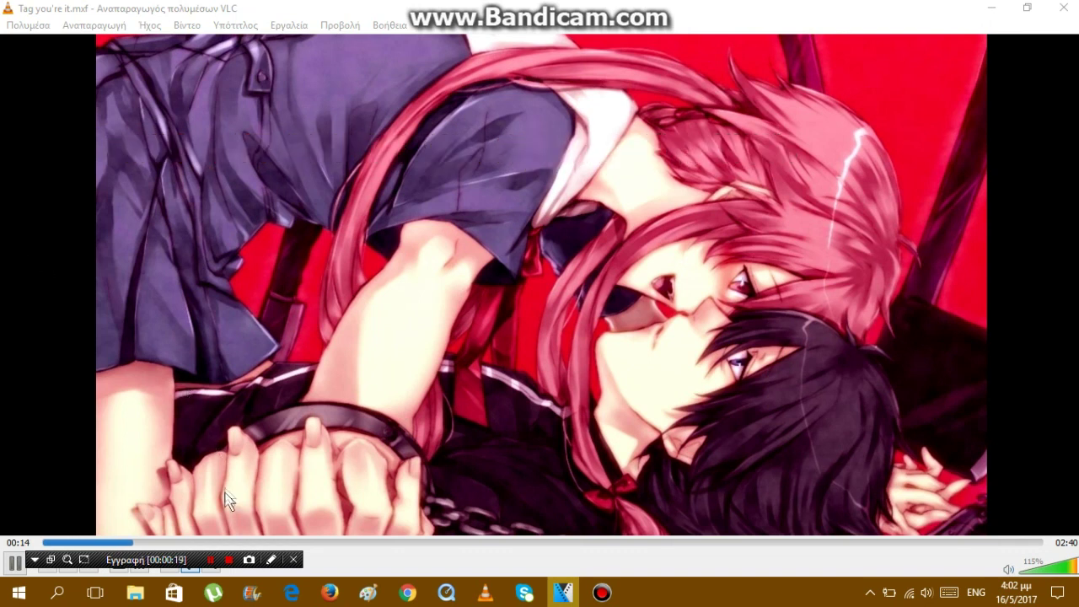
pyautogui.click(226, 561)
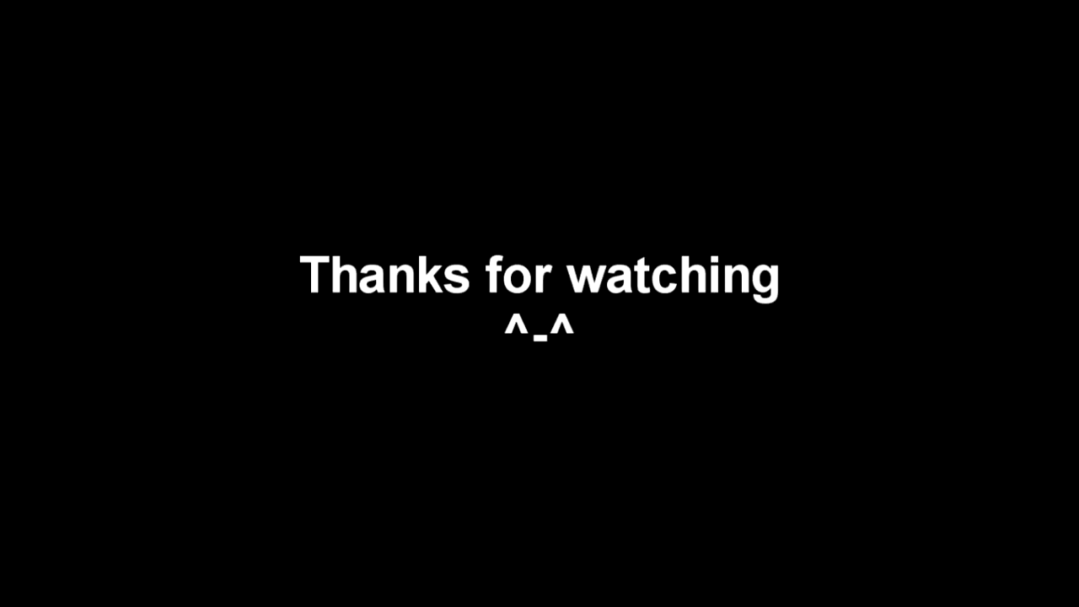